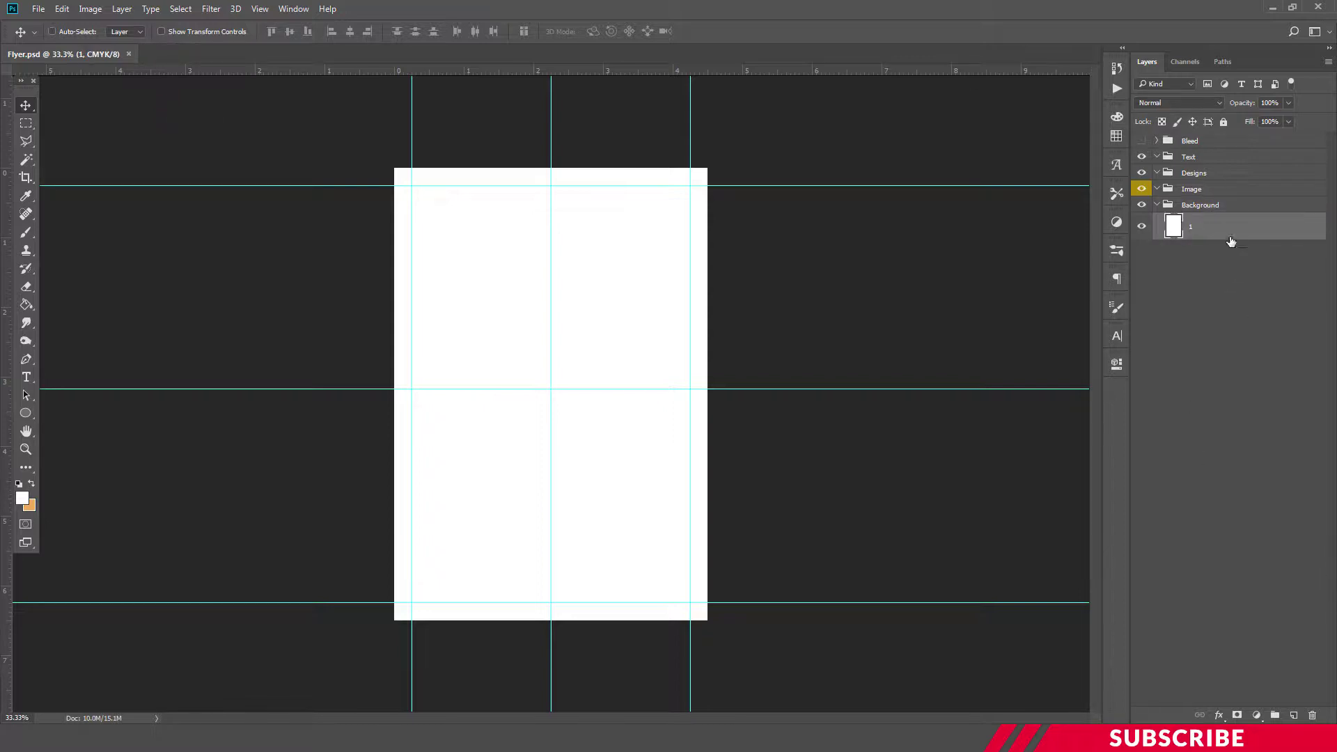
- Fill layer 1 in the Background group with the foreground colour #1380bd and collapse the group
left_click(21, 498)
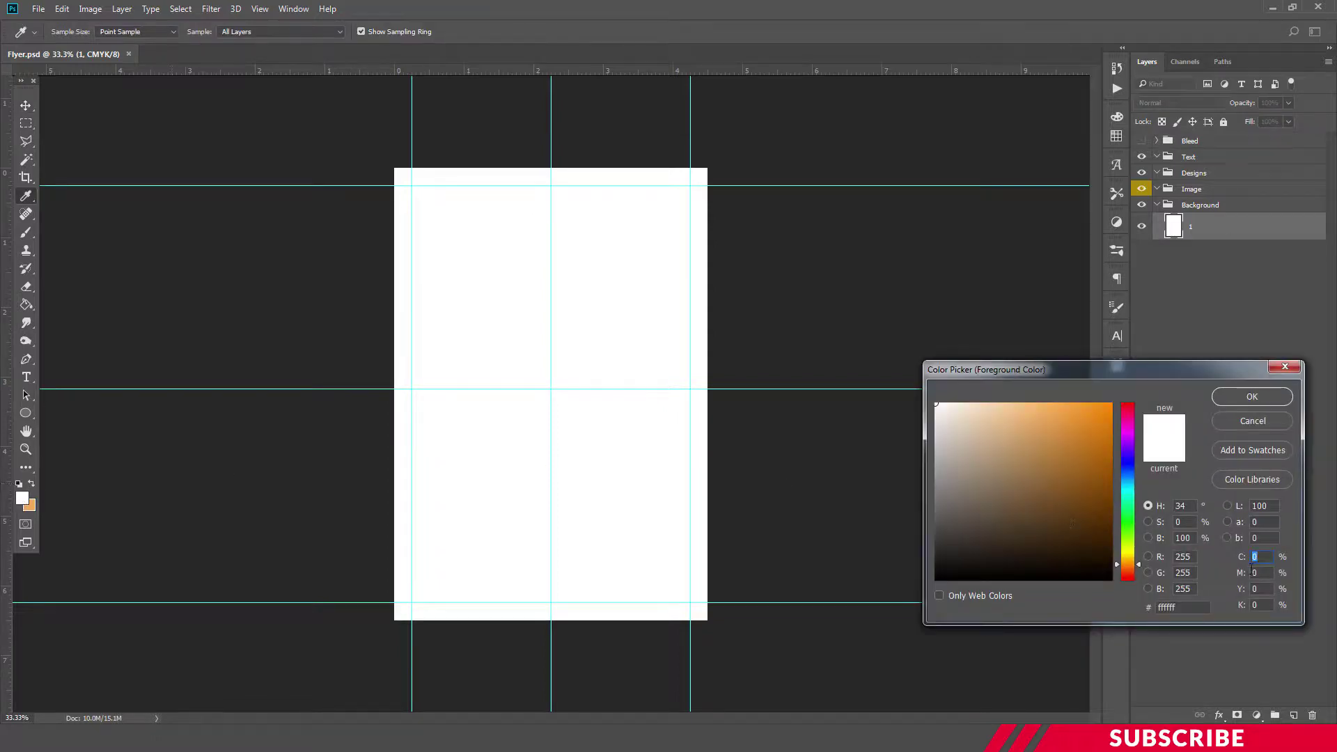
left_click(1183, 607)
key("BackSpace")
key("BackSpace")
key("BackSpace")
key("BackSpace")
key("BackSpace")
key("BackSpace")
type("13")
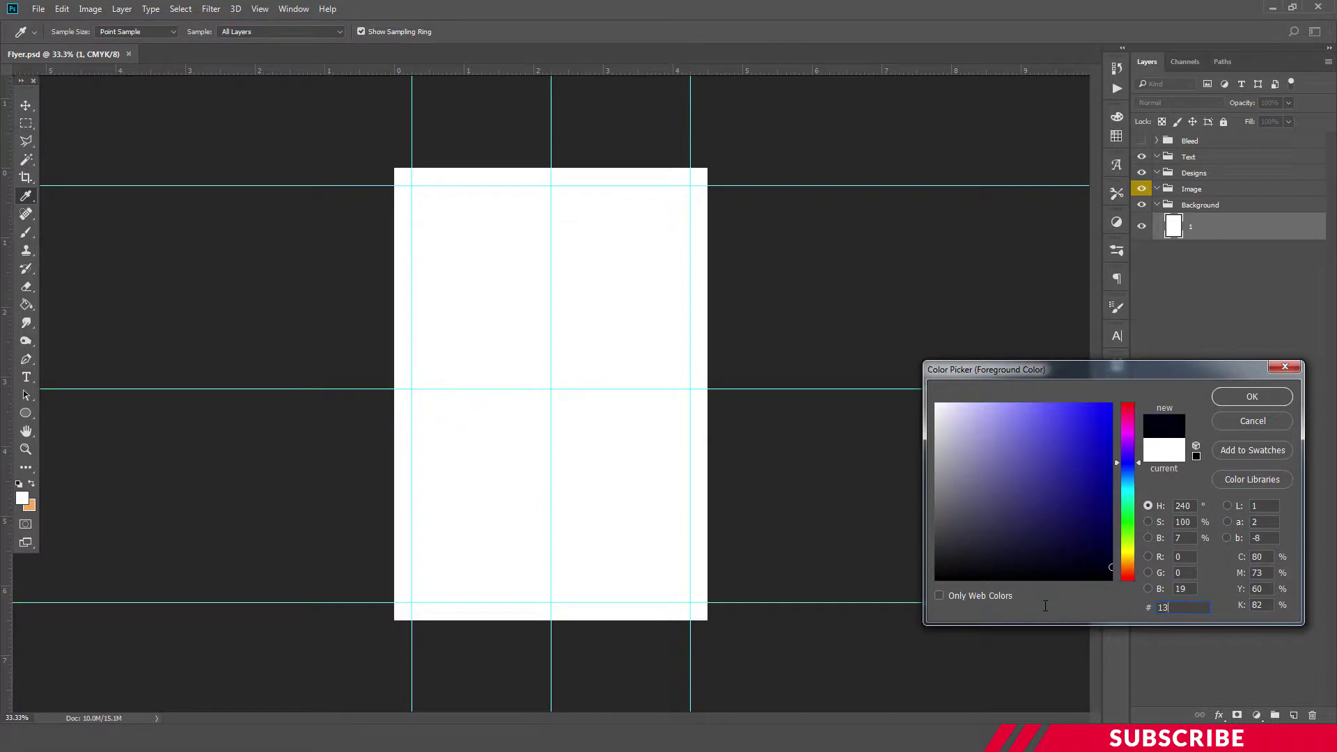
type("80bd")
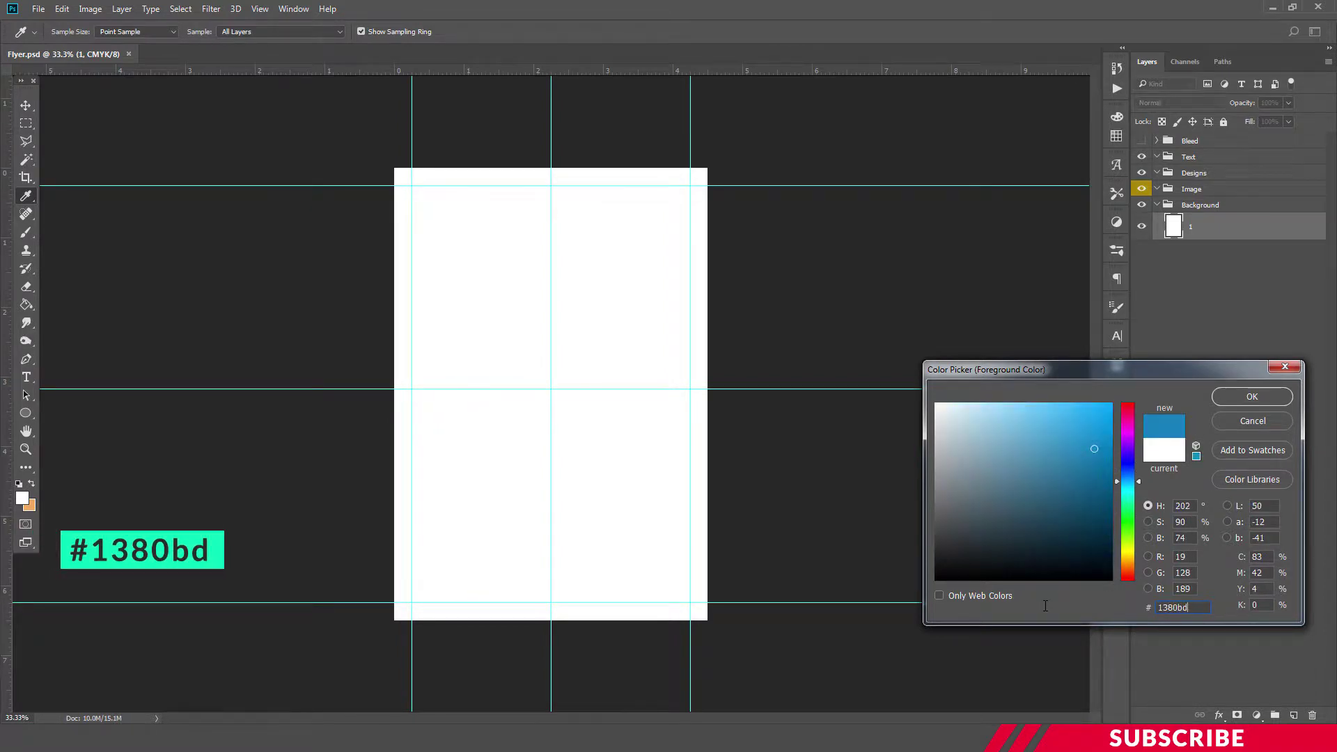
key("Return")
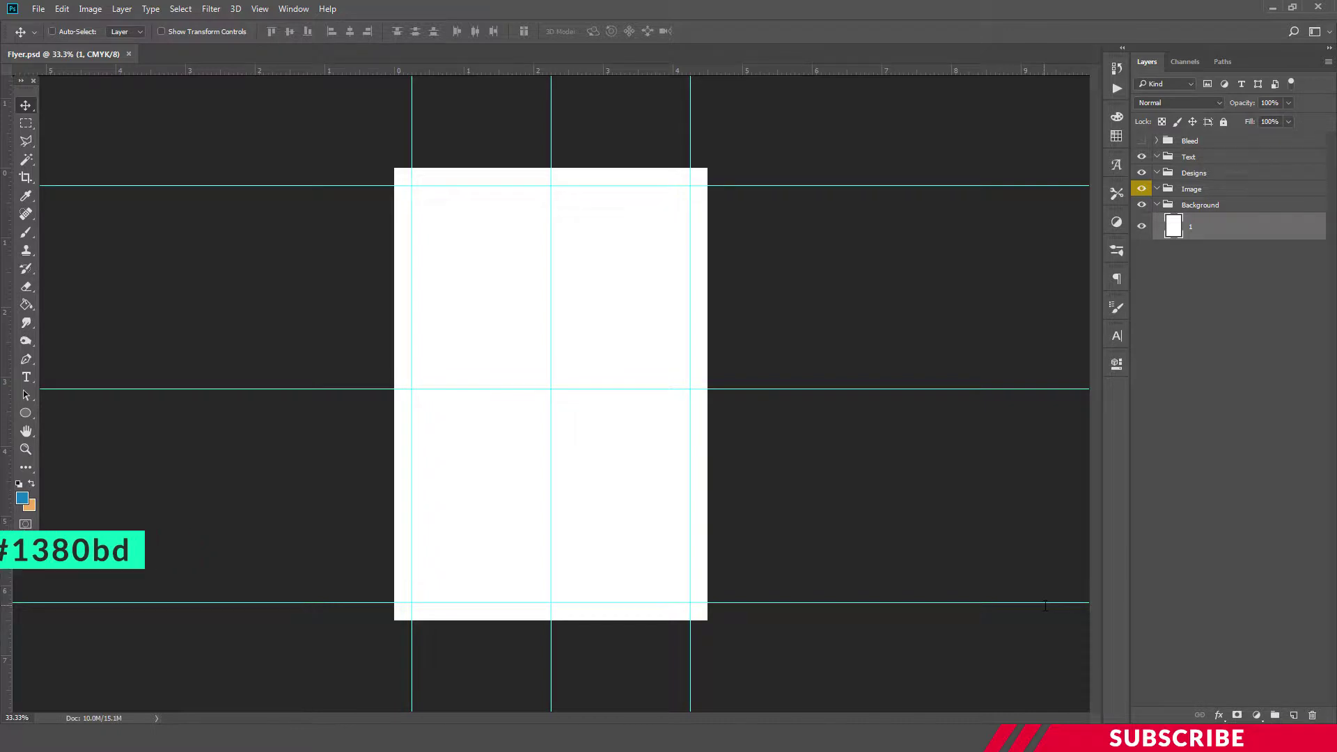
key("alt+BackSpace")
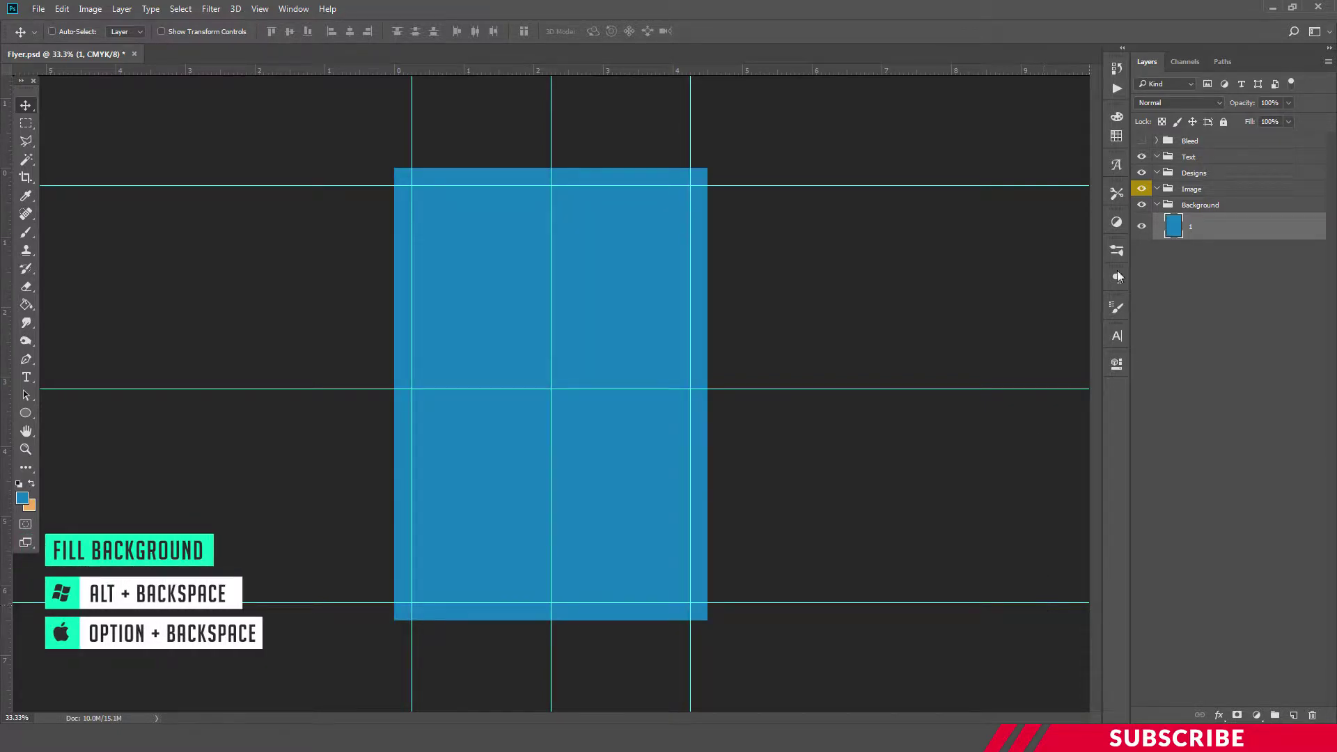
left_click(1160, 204)
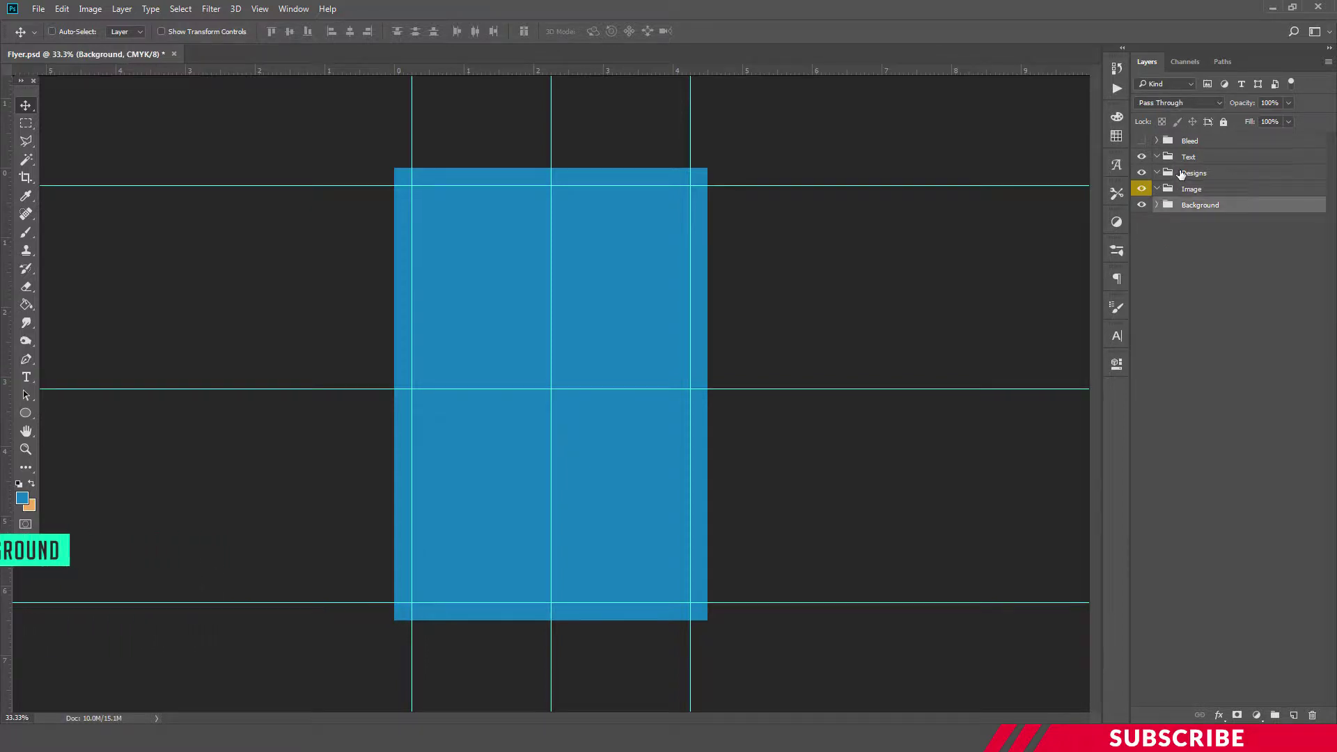
- Add a new layer inside the Designs group and name it Circle
left_click(1182, 175)
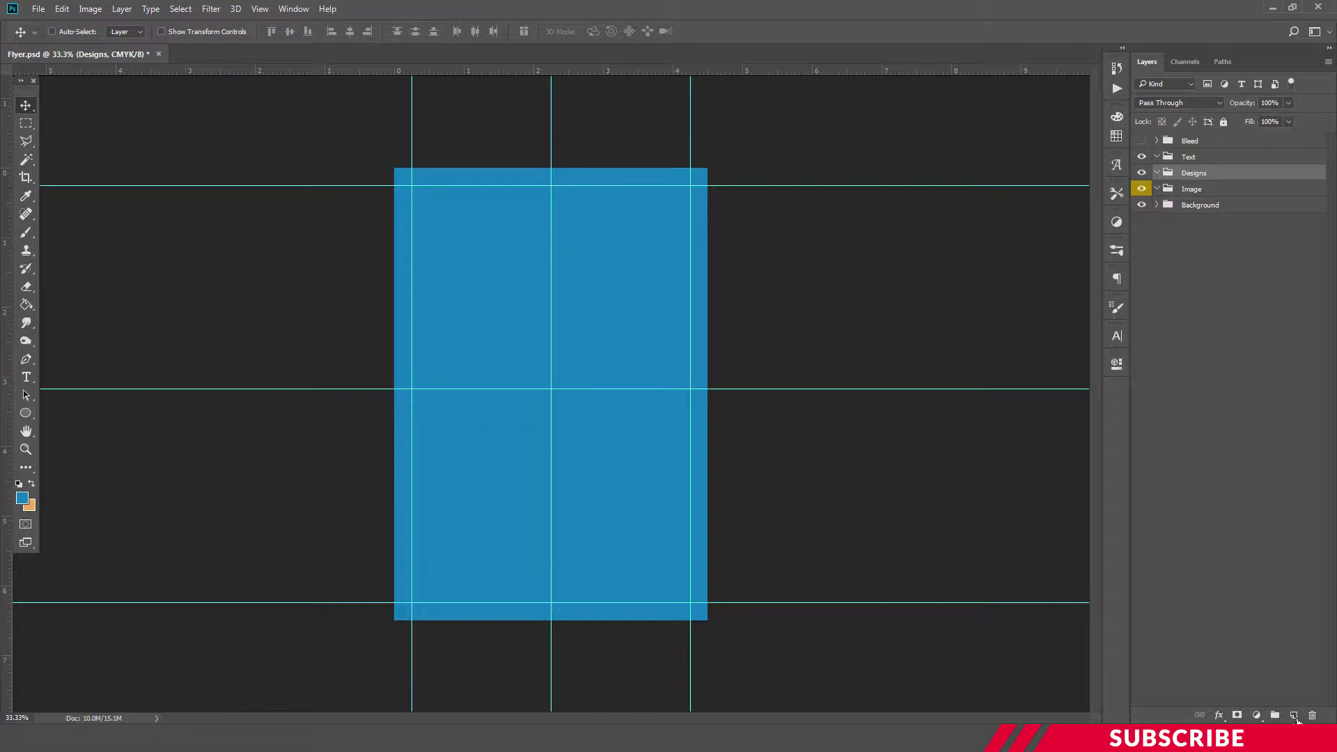
left_click(1294, 716)
double_click(1201, 196)
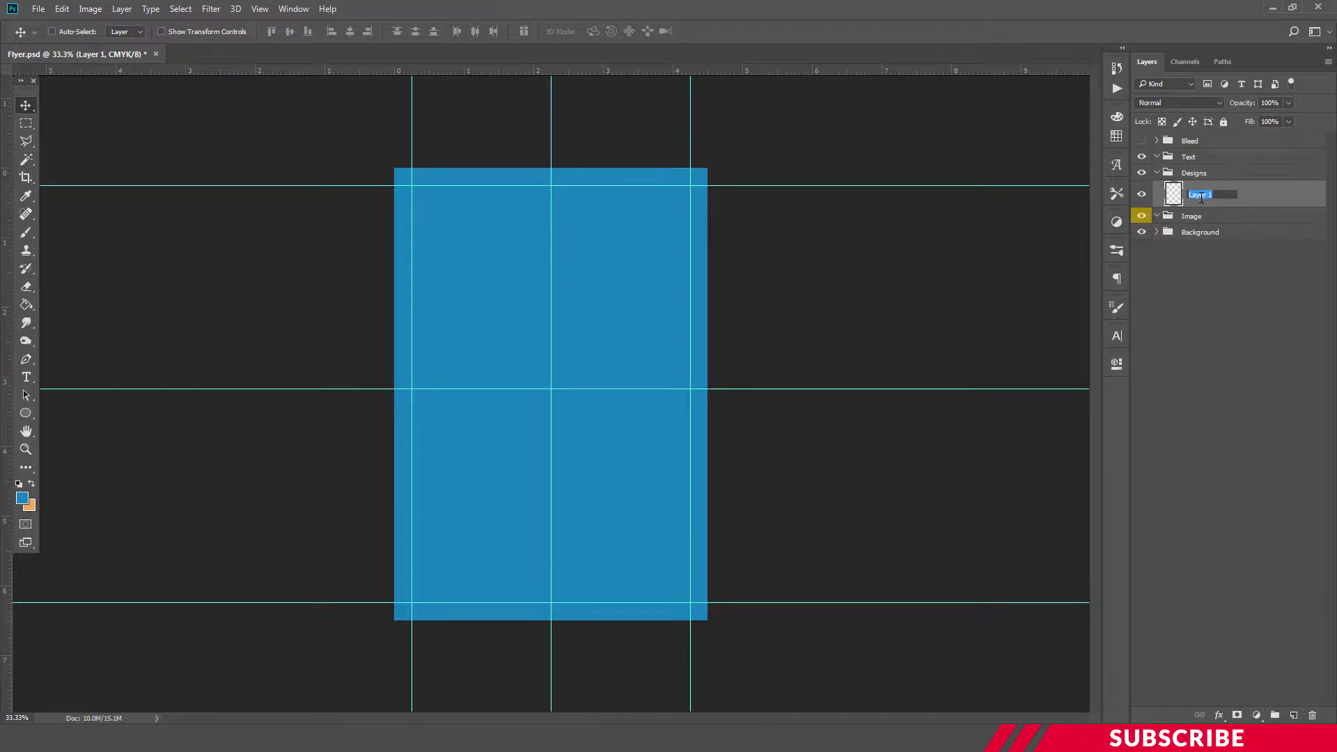
type("Circle")
left_click(1274, 204)
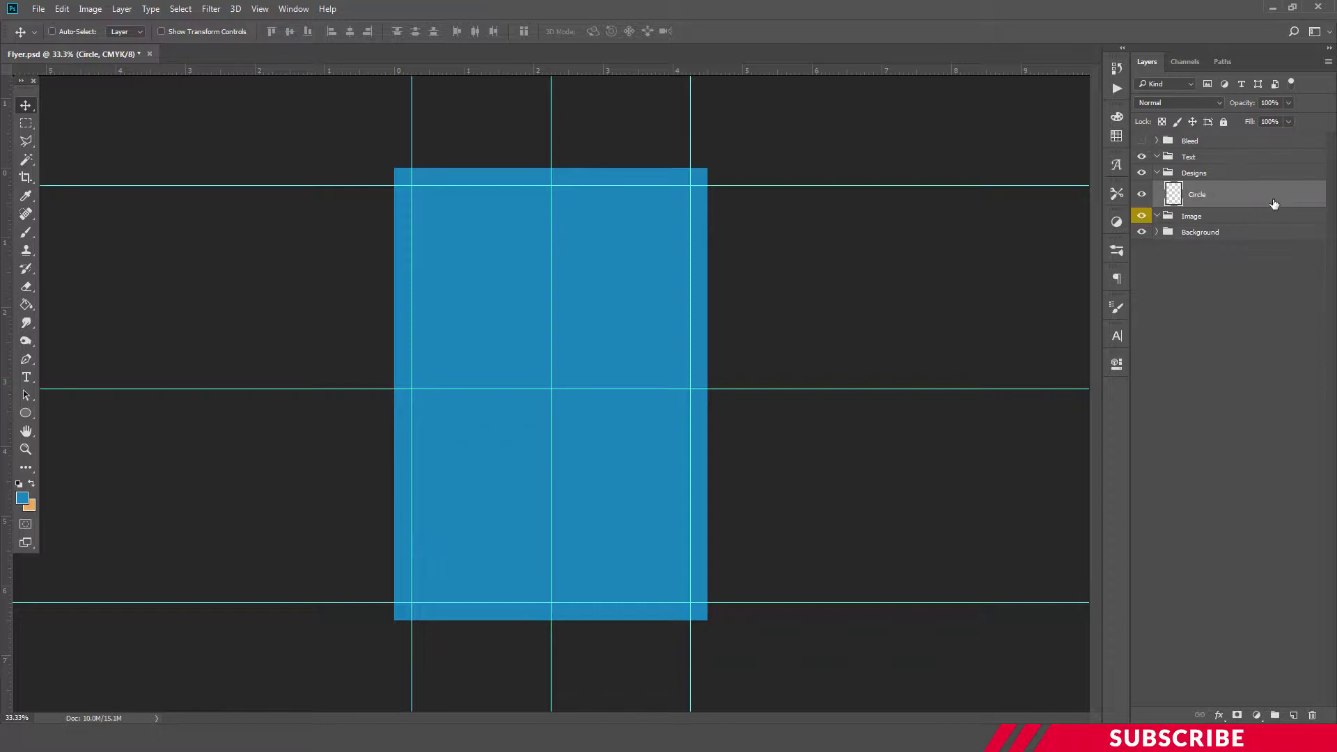
- Set the foreground colour to #ecd8bf
left_click(23, 498)
left_click(1173, 607)
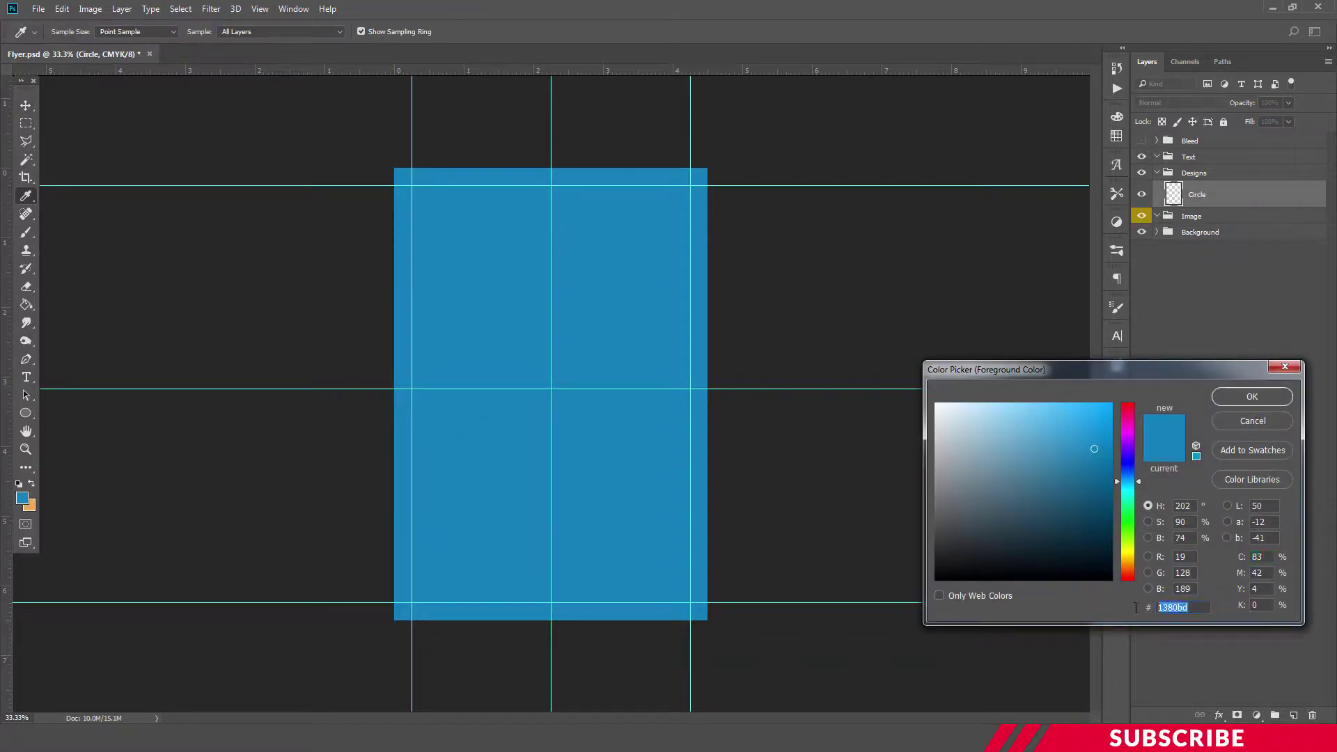
type("ec")
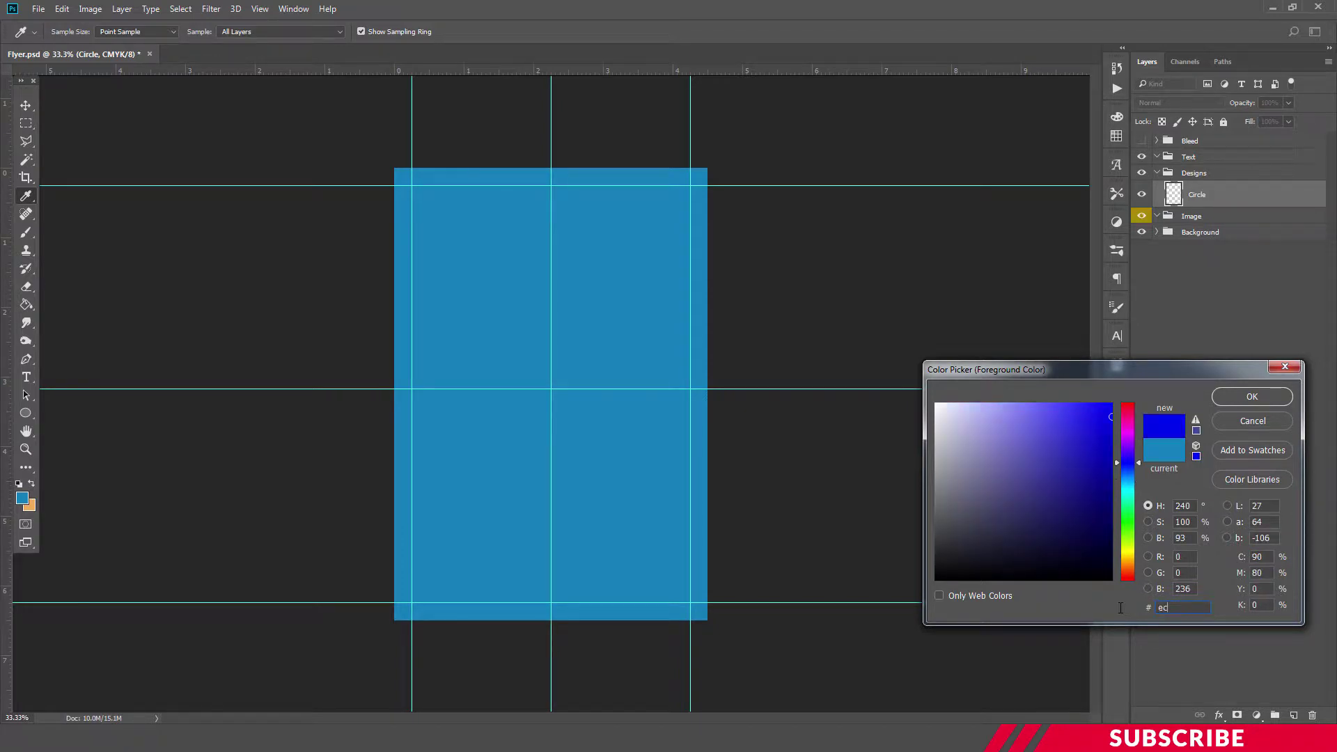
type("d8")
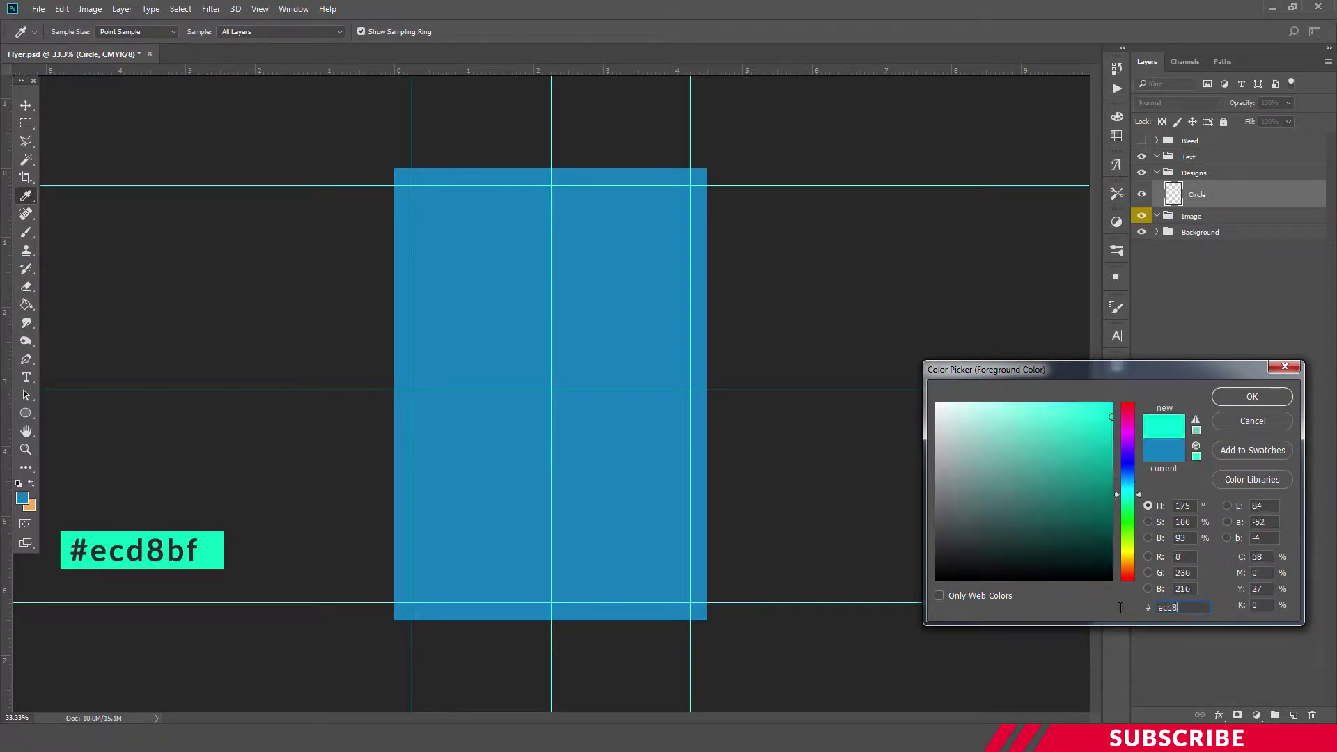
type("bf")
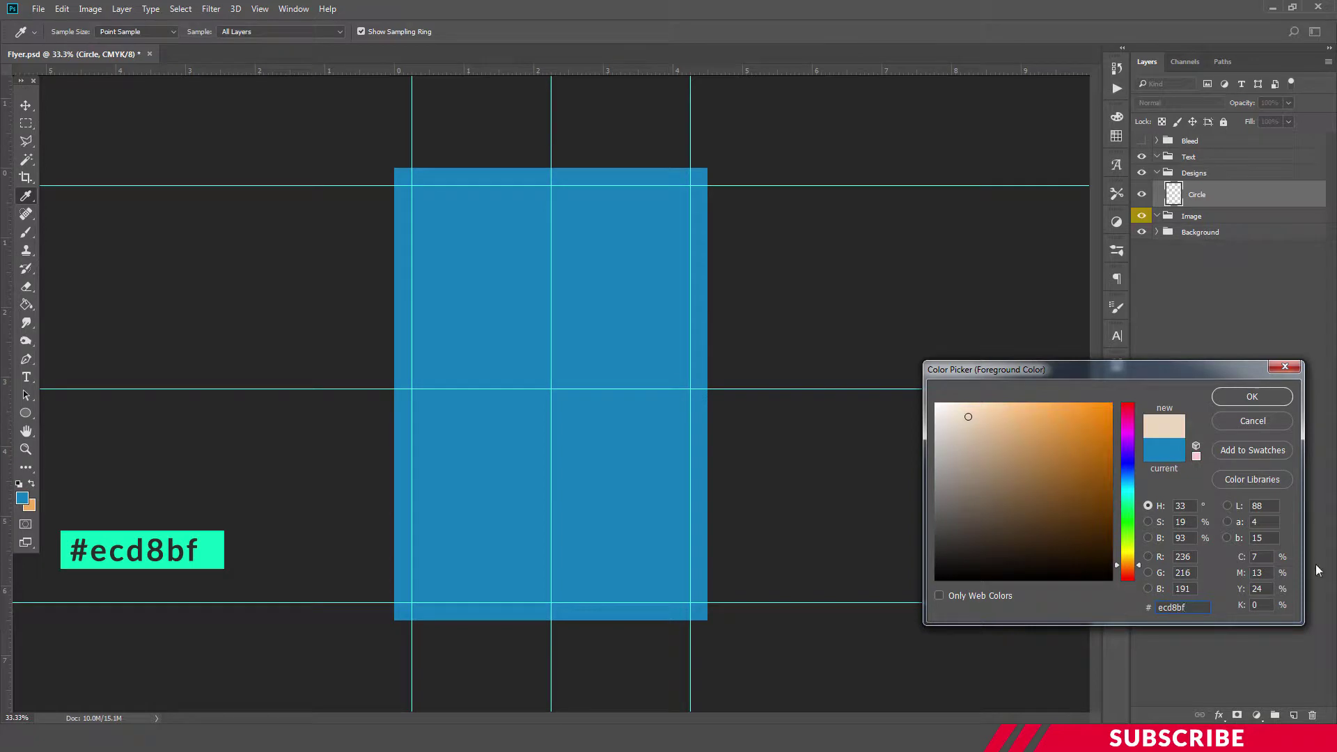
left_click(1242, 400)
key("v")
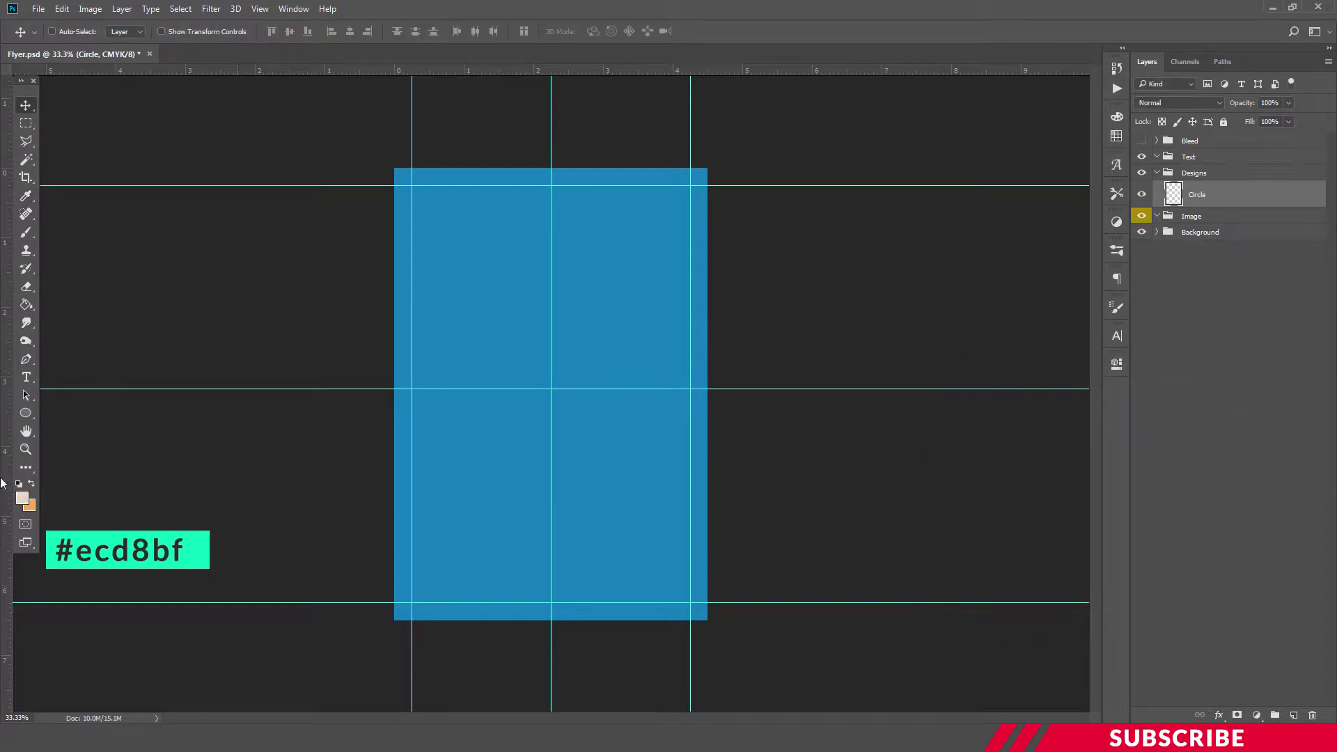
- Create an 864 × 864 px circle on the Circle layer with the Ellipse tool
left_click(25, 414)
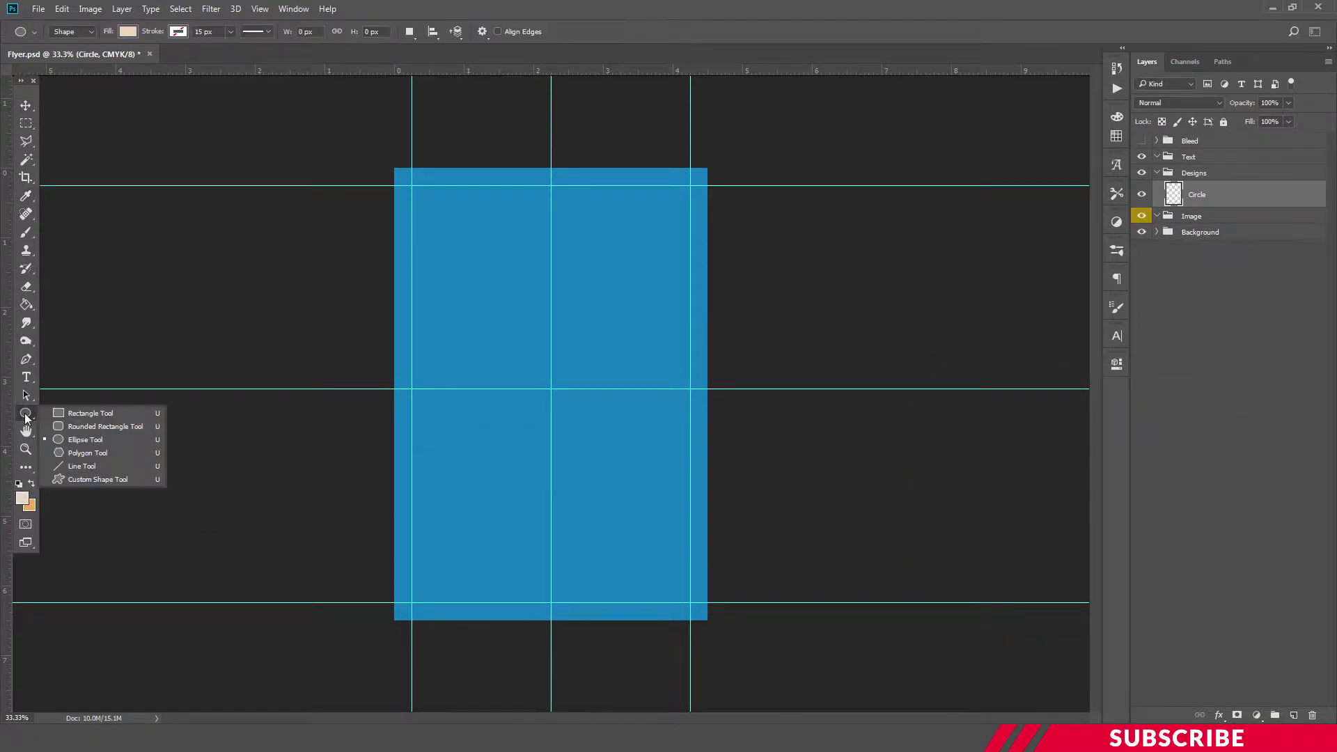
left_click(90, 439)
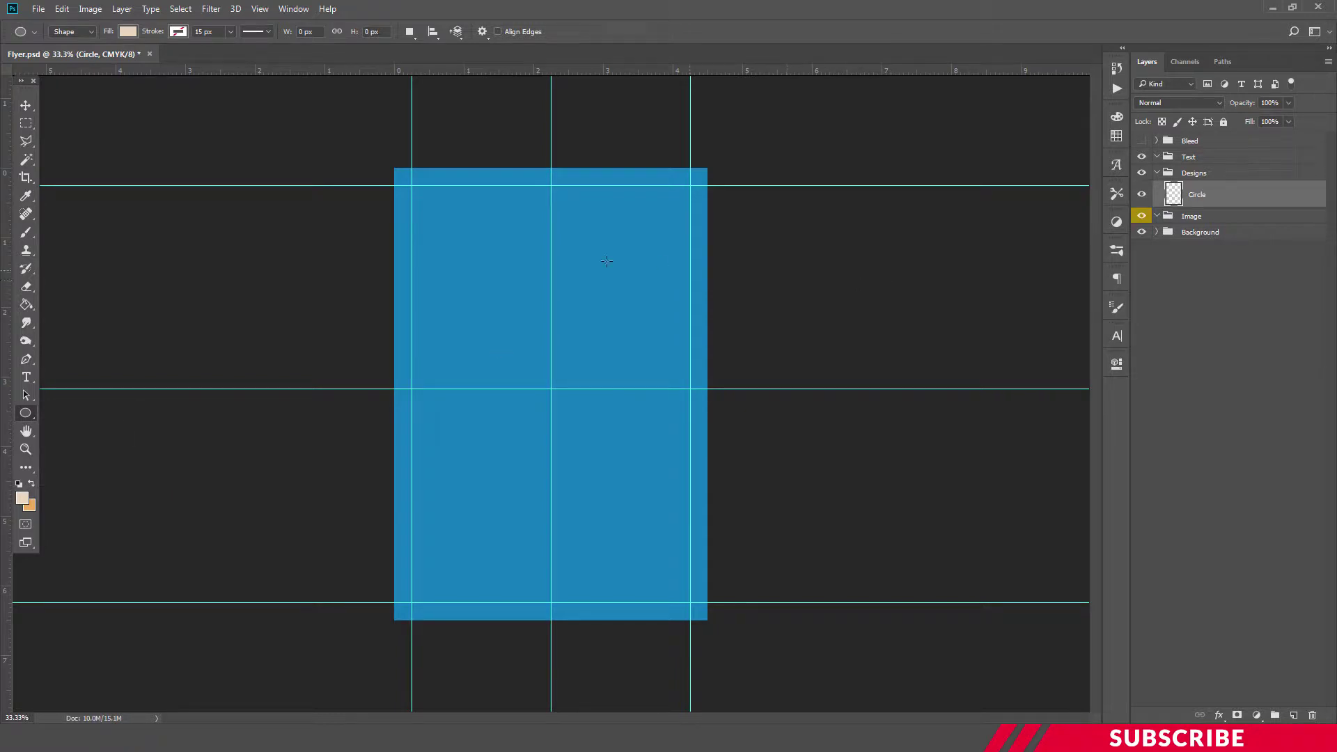
left_click(511, 271)
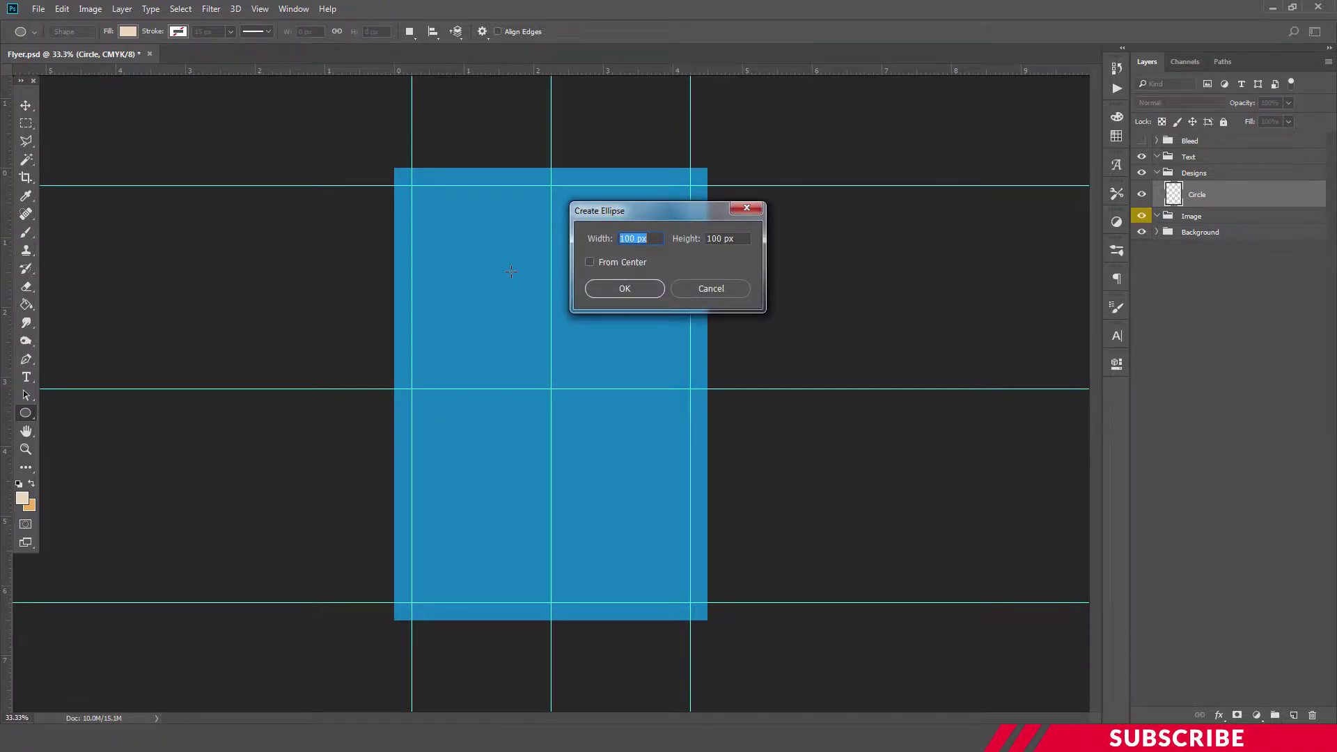
type("864")
key("Tab")
type("86")
key("Return")
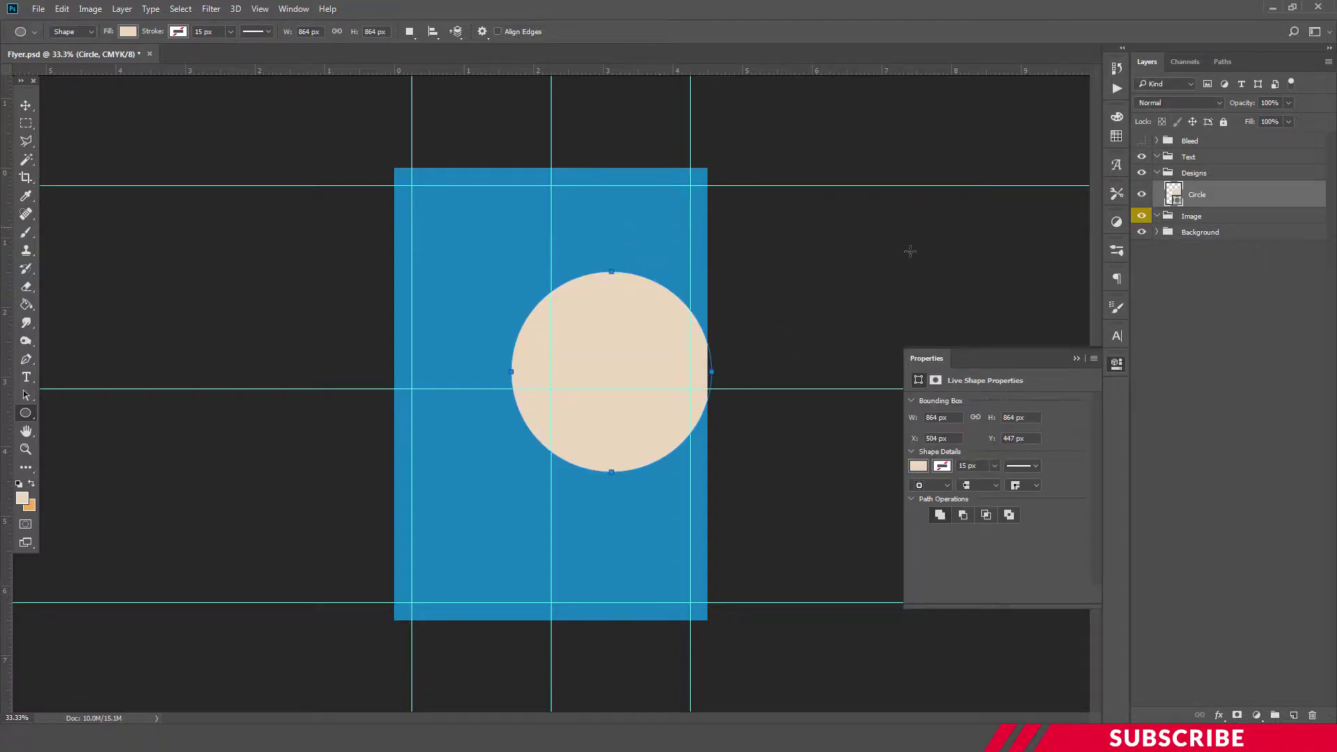
left_click(1118, 364)
key("v")
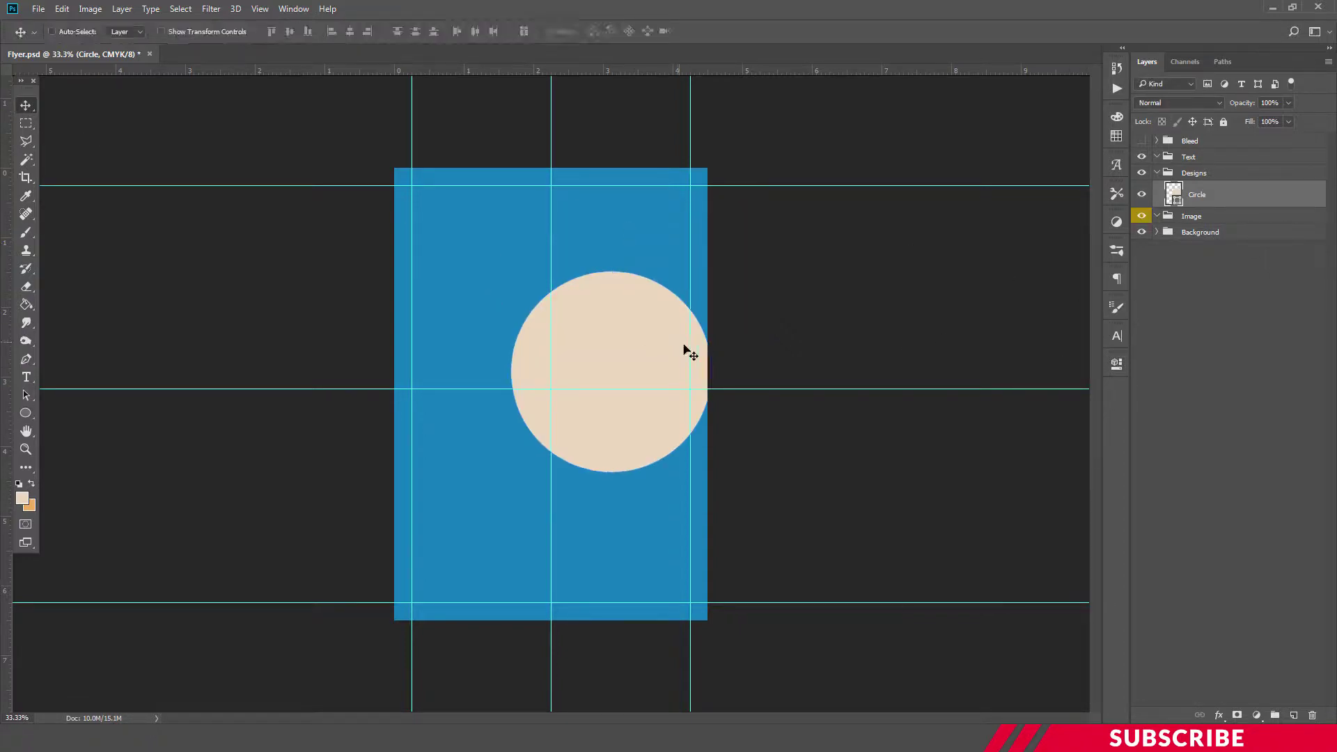
- Move the circle to the flyer's upper edge, centred on the crossing of the vertical centre guide and top guide at X 675, Y 75 px
key("ctrl+plus")
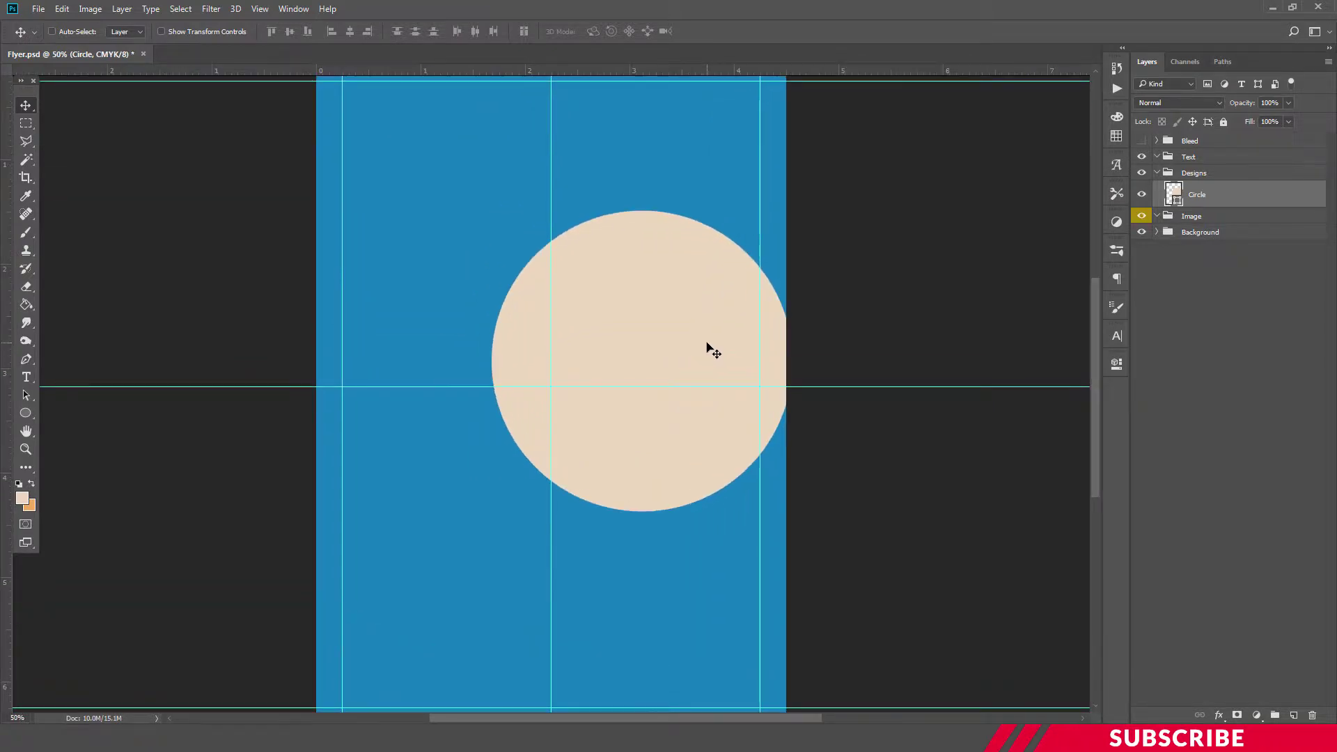
left_click_drag(708, 347, 662, 340)
key("ctrl+minus")
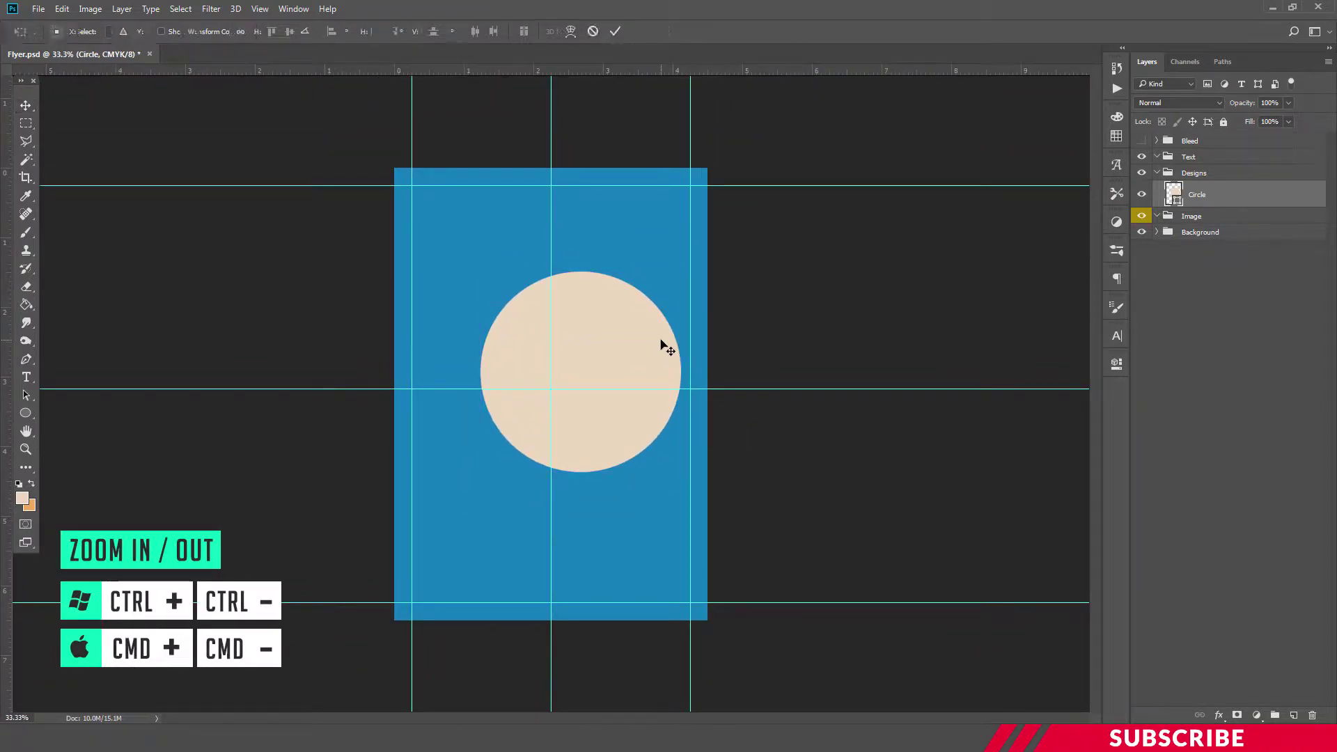
key("ctrl+t")
left_click_drag(629, 363, 599, 184)
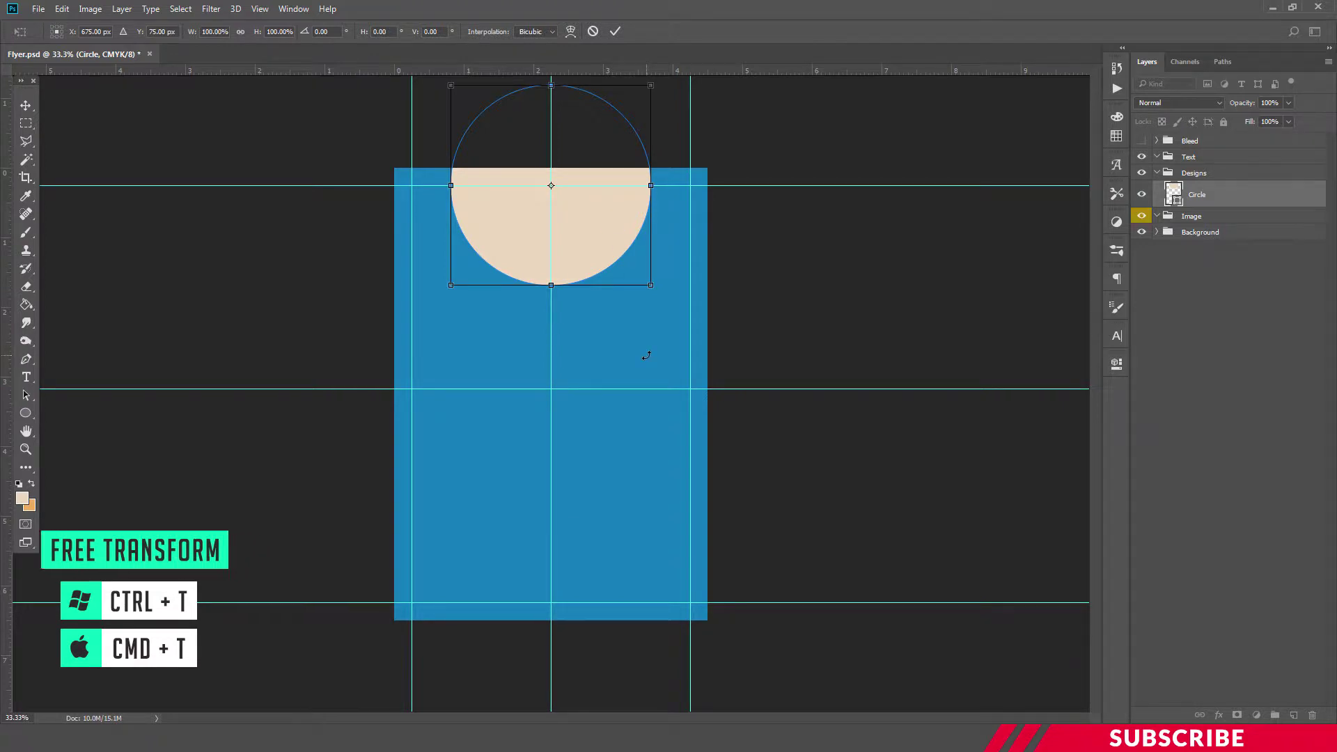
key("Return")
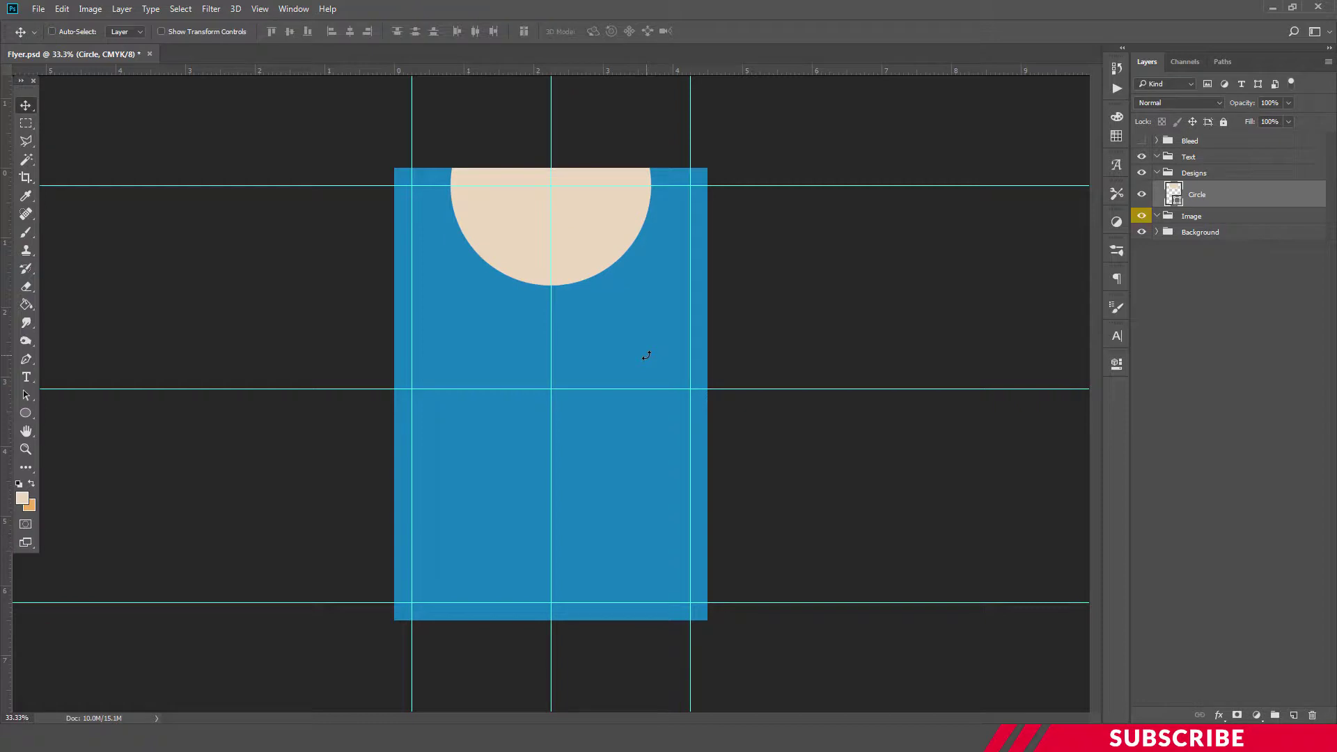
- Add a white Outer Glow to the Circle layer with Color Dodge blending, 50% opacity and 250 px size, and collapse its effects list
right_click(1218, 195)
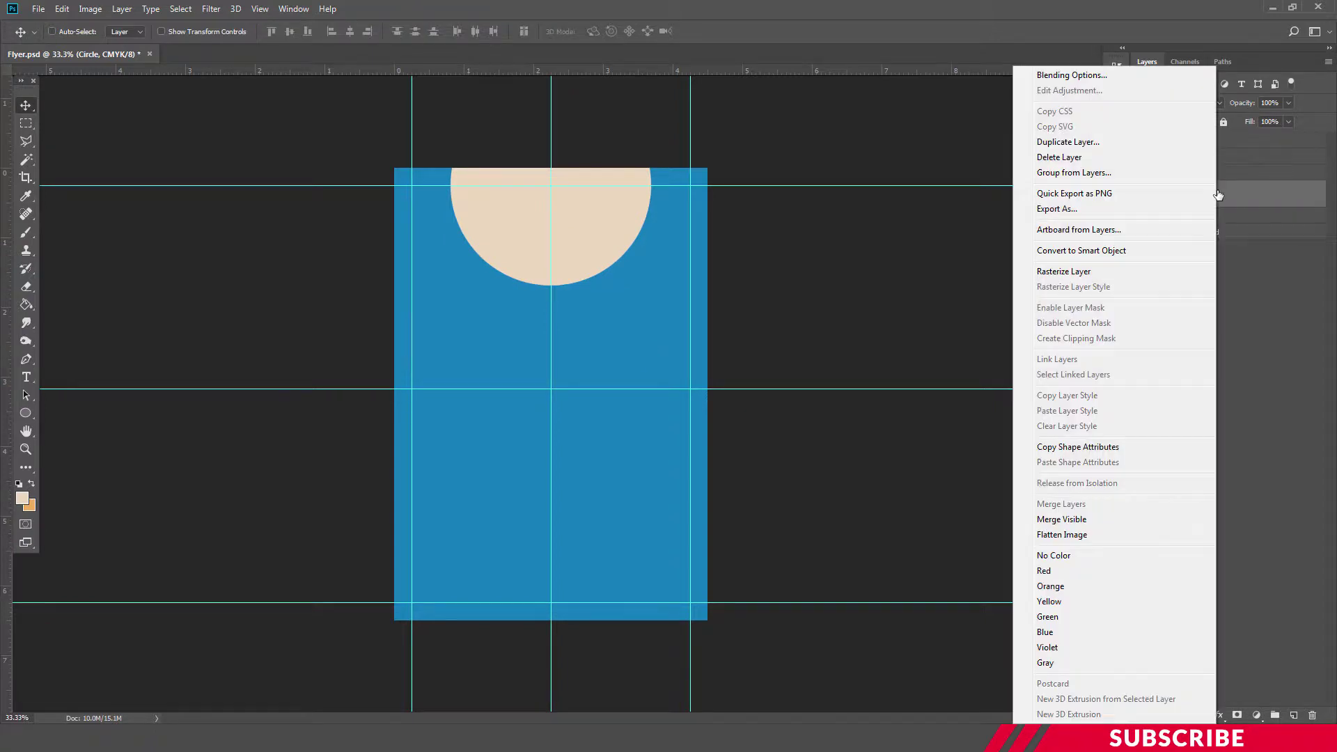
left_click(1092, 78)
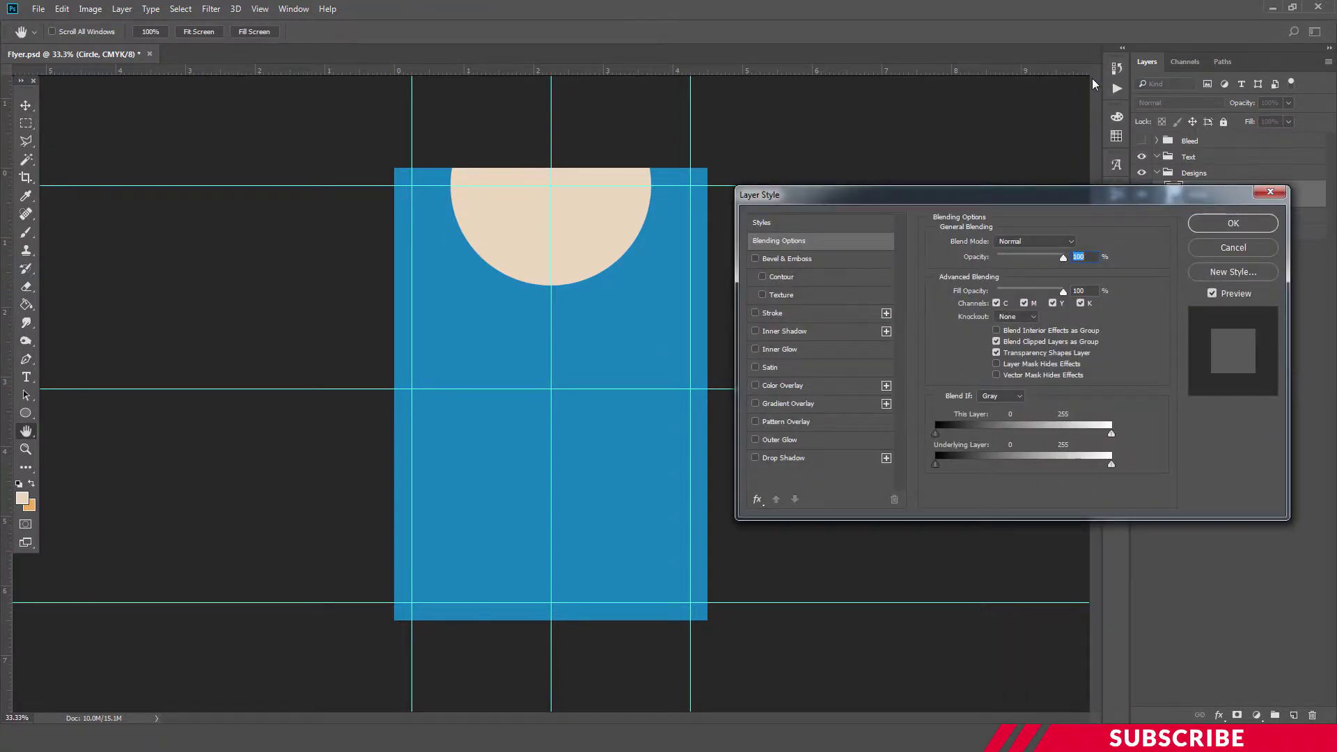
left_click(773, 439)
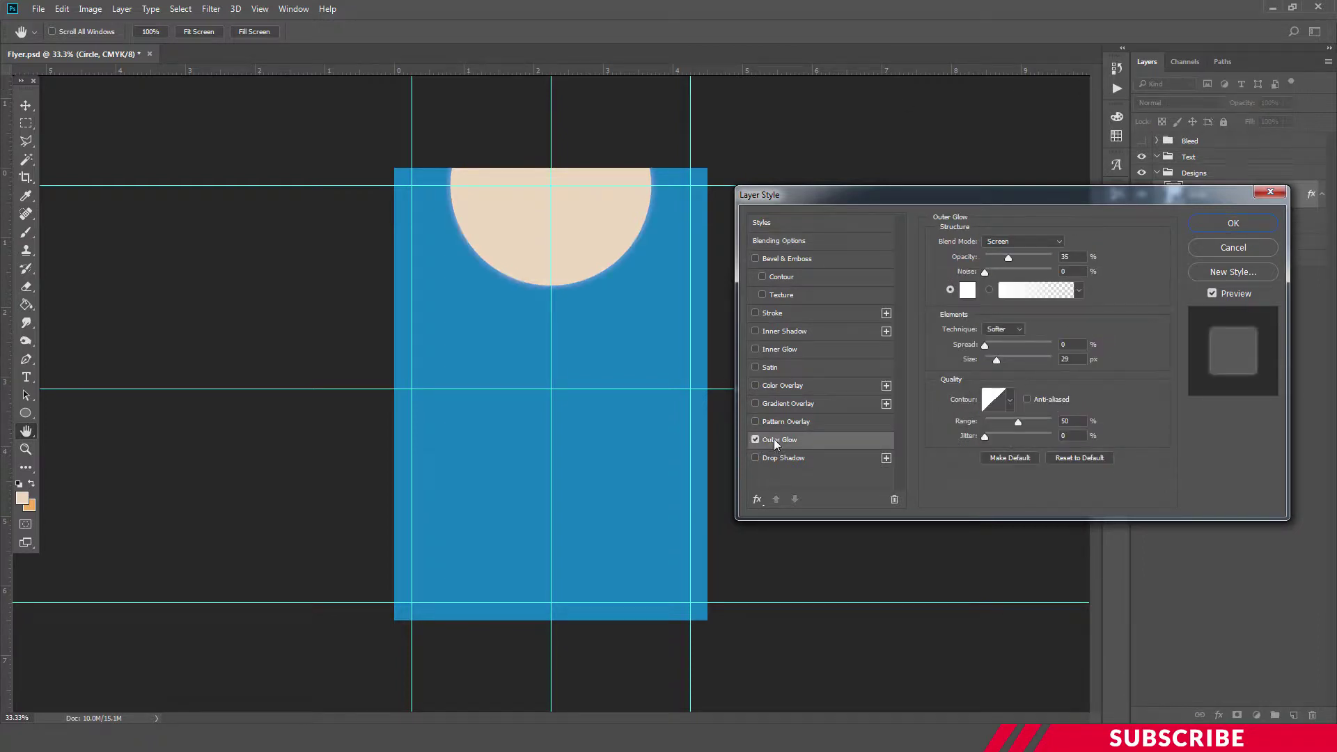
left_click(968, 290)
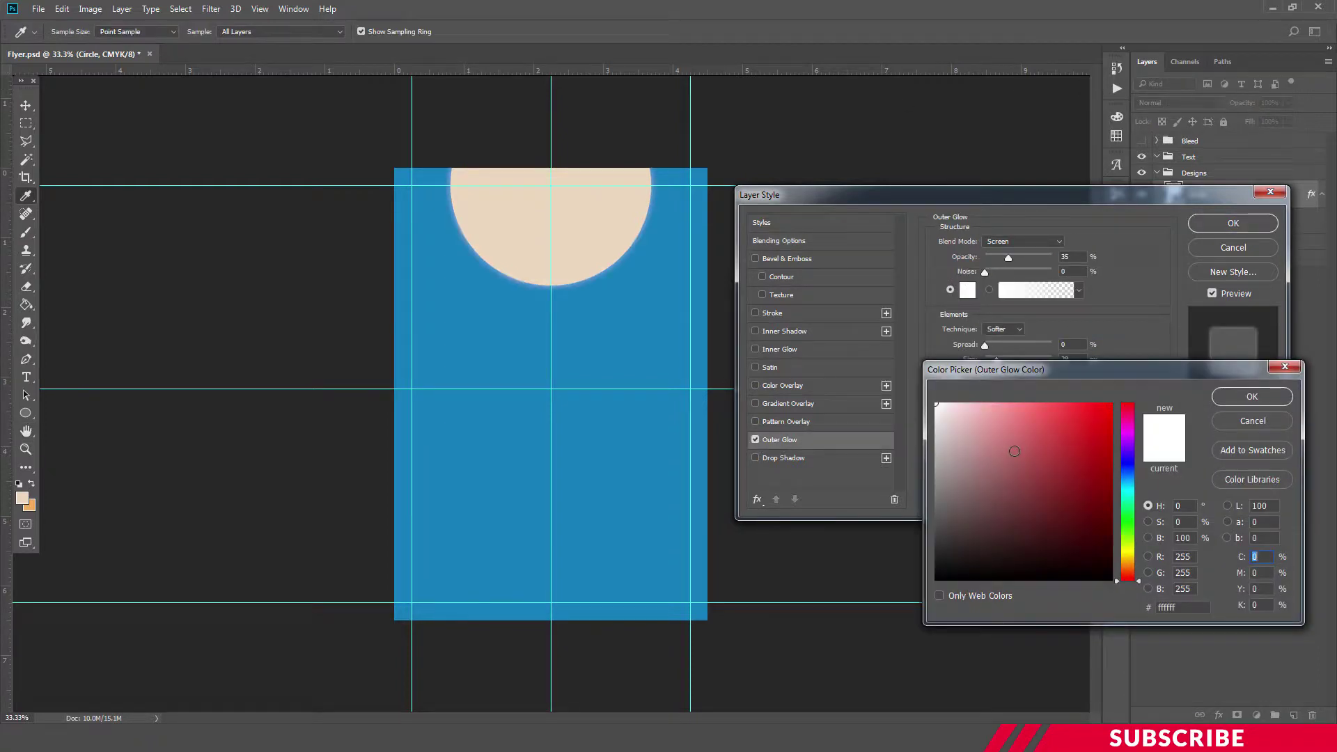
left_click(1238, 395)
left_click(1036, 238)
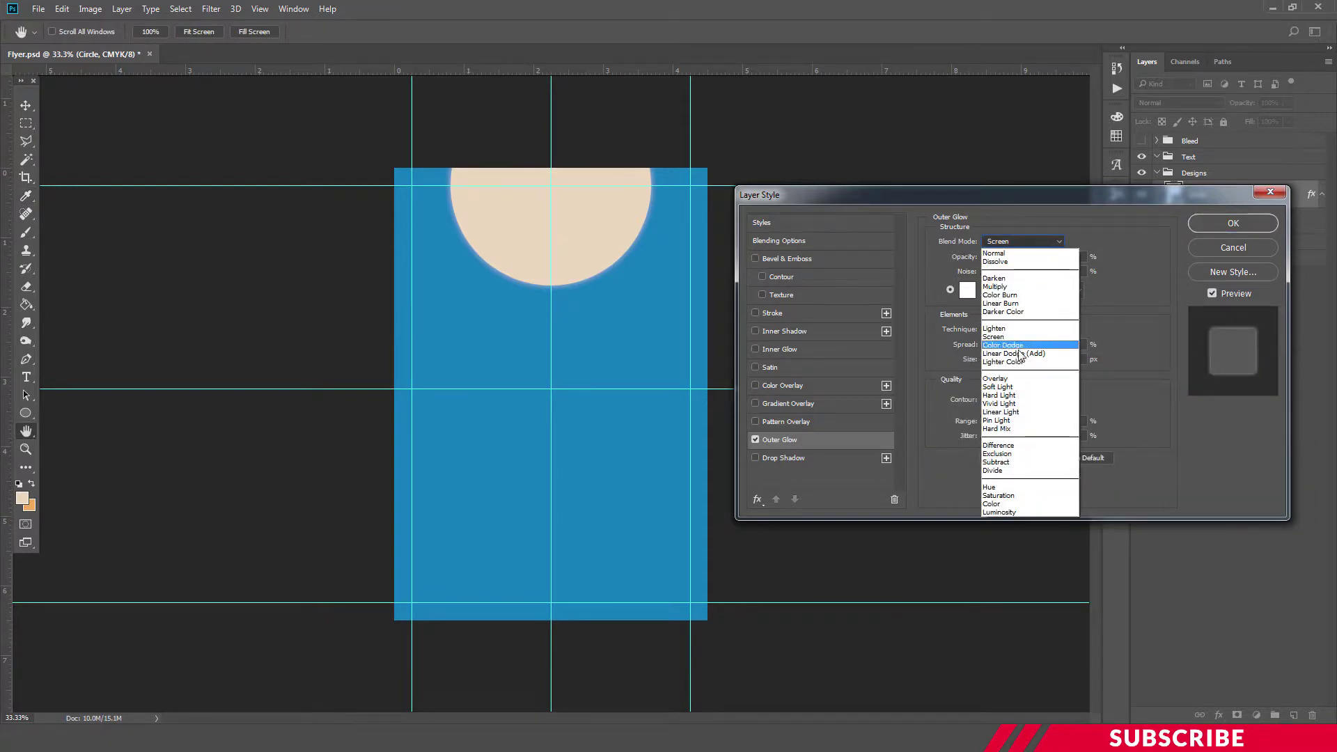
left_click(1014, 345)
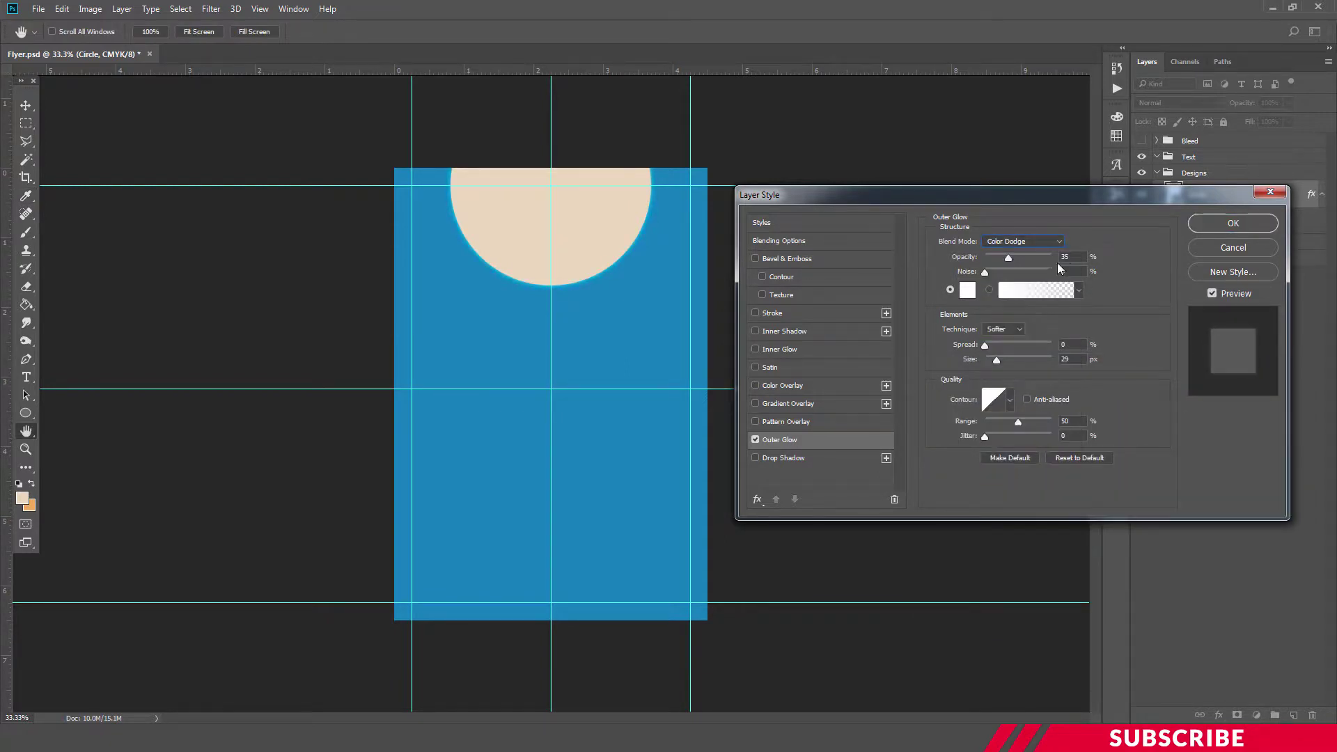
left_click_drag(1073, 257, 1048, 257)
type("50250")
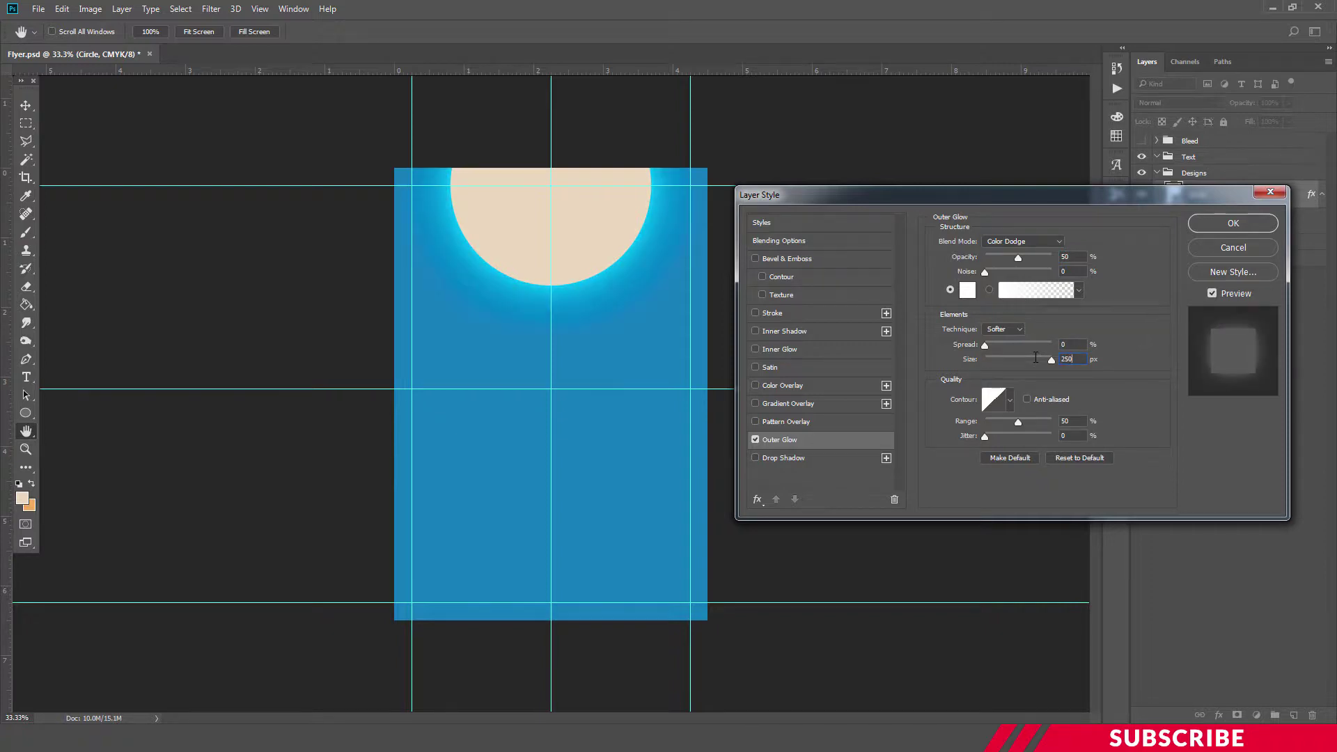
left_click(1247, 224)
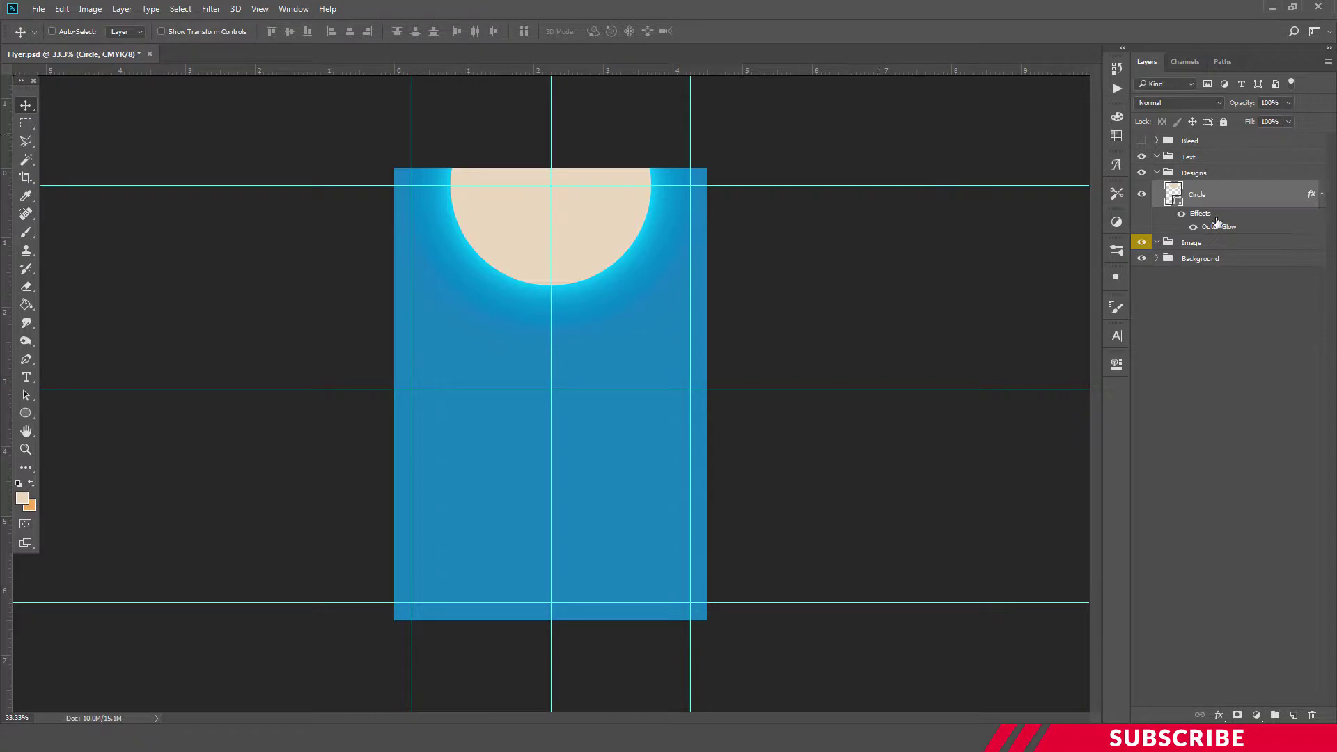
left_click(1322, 194)
- Select the Image group, and open Image-1.png, the Santa sleigh, from the PTE17 folder in Photoshop
left_click(1249, 217)
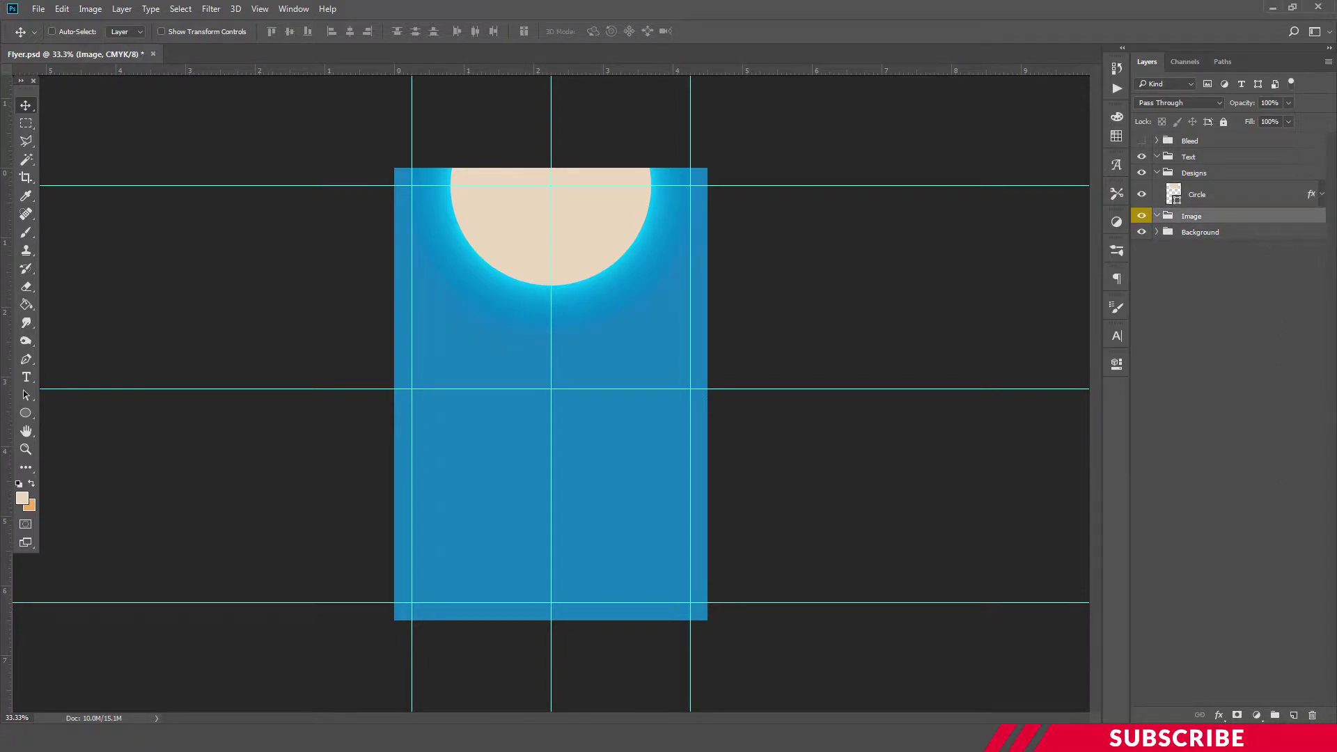
mouse_move(452, 746)
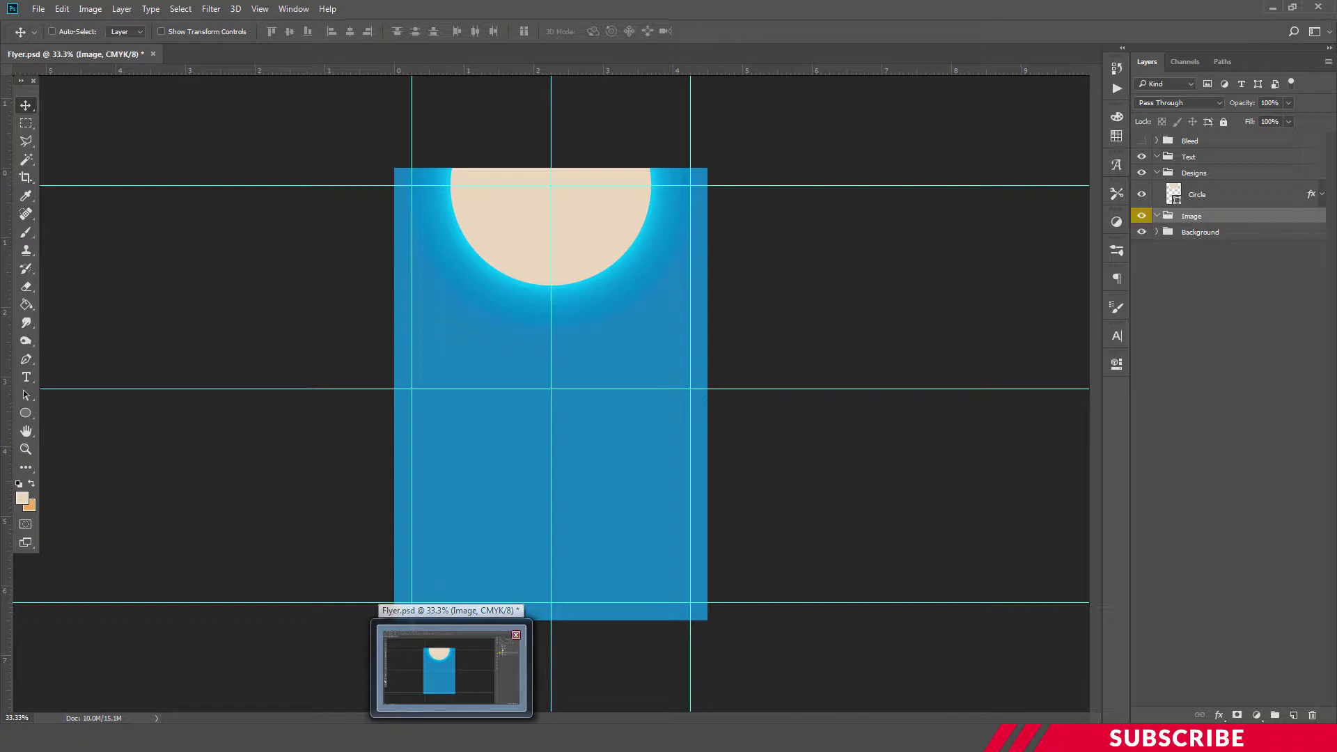
left_click(334, 670)
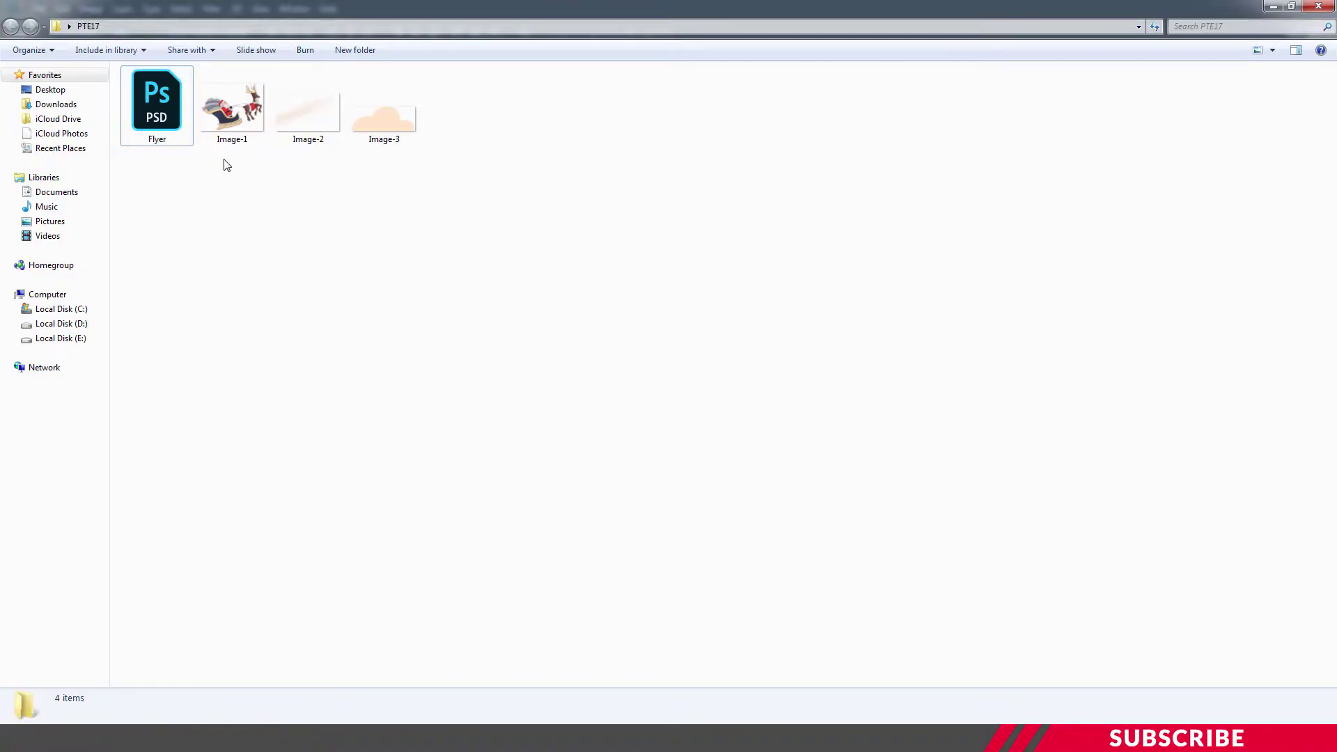
left_click(224, 119)
right_click(224, 119)
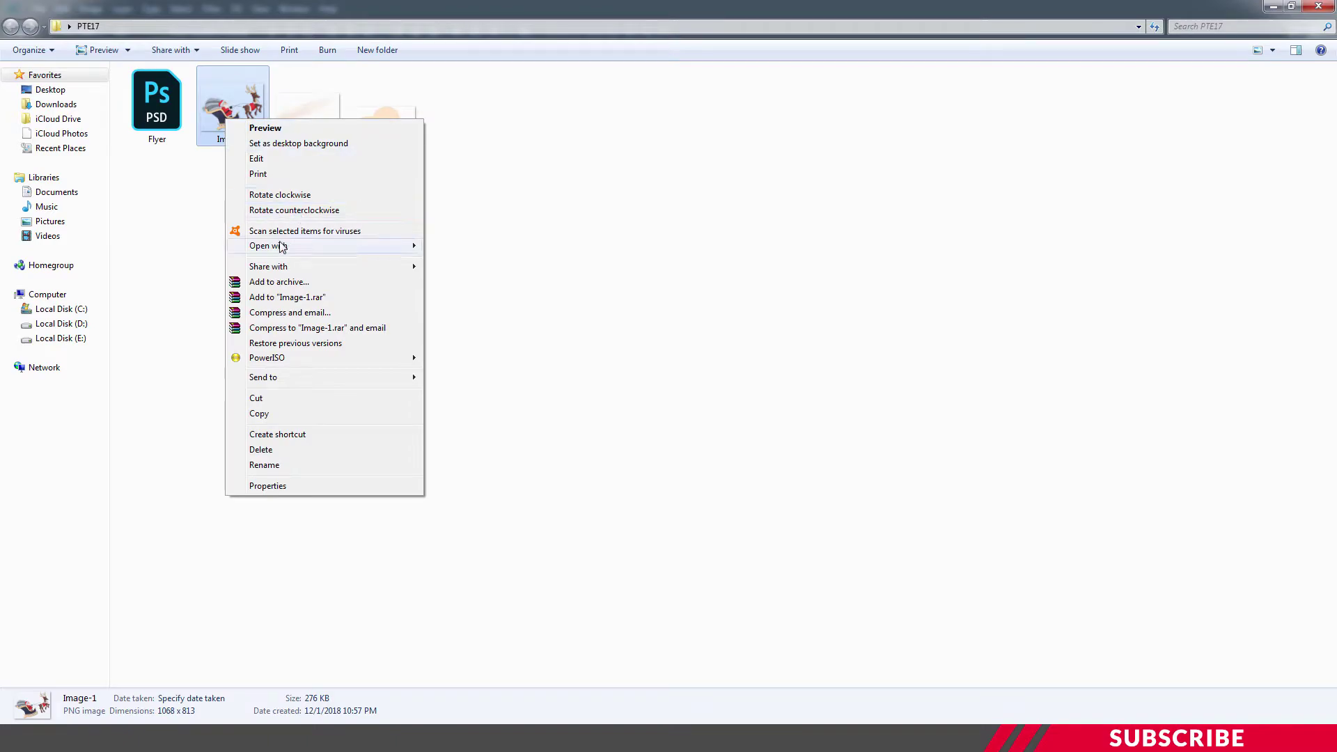
mouse_move(314, 245)
left_click(483, 248)
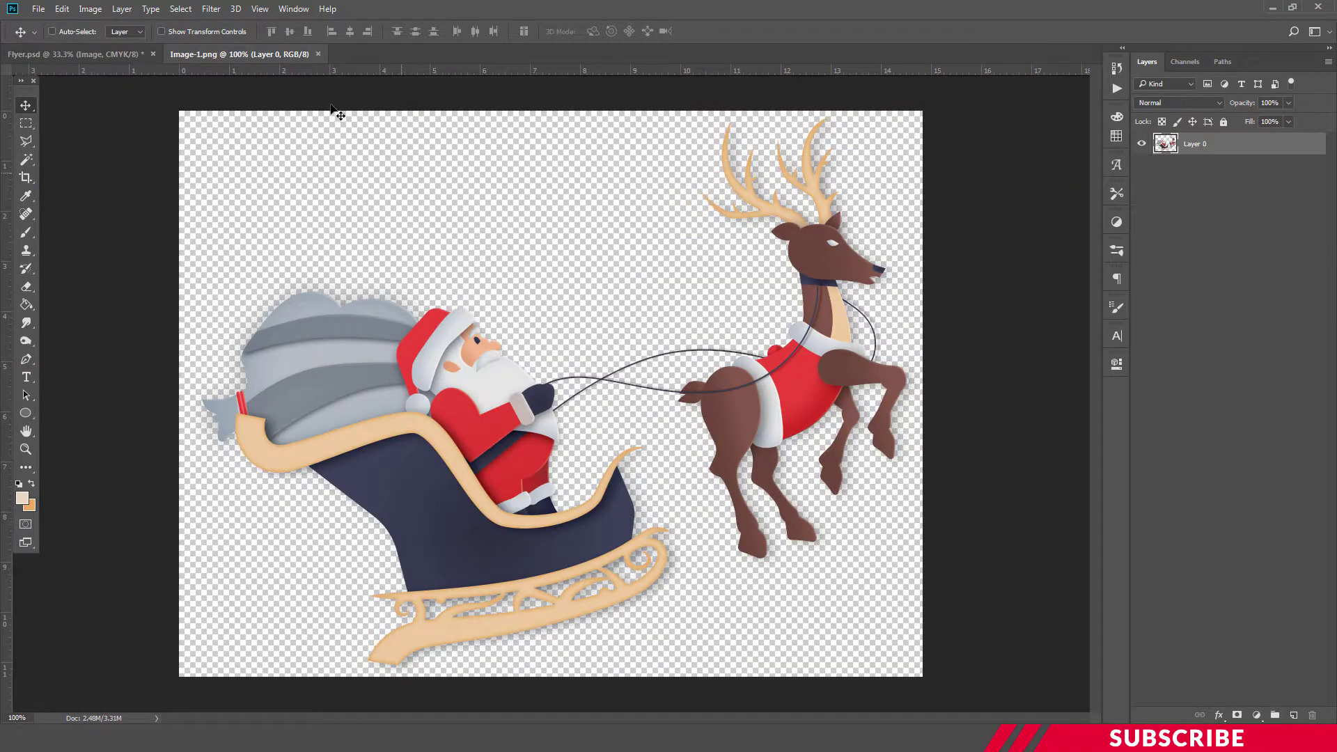
- Copy the Santa sleigh into the Image group, placed mid-flyer below the circle, and close Image-1.png
left_click_drag(277, 55, 695, 83)
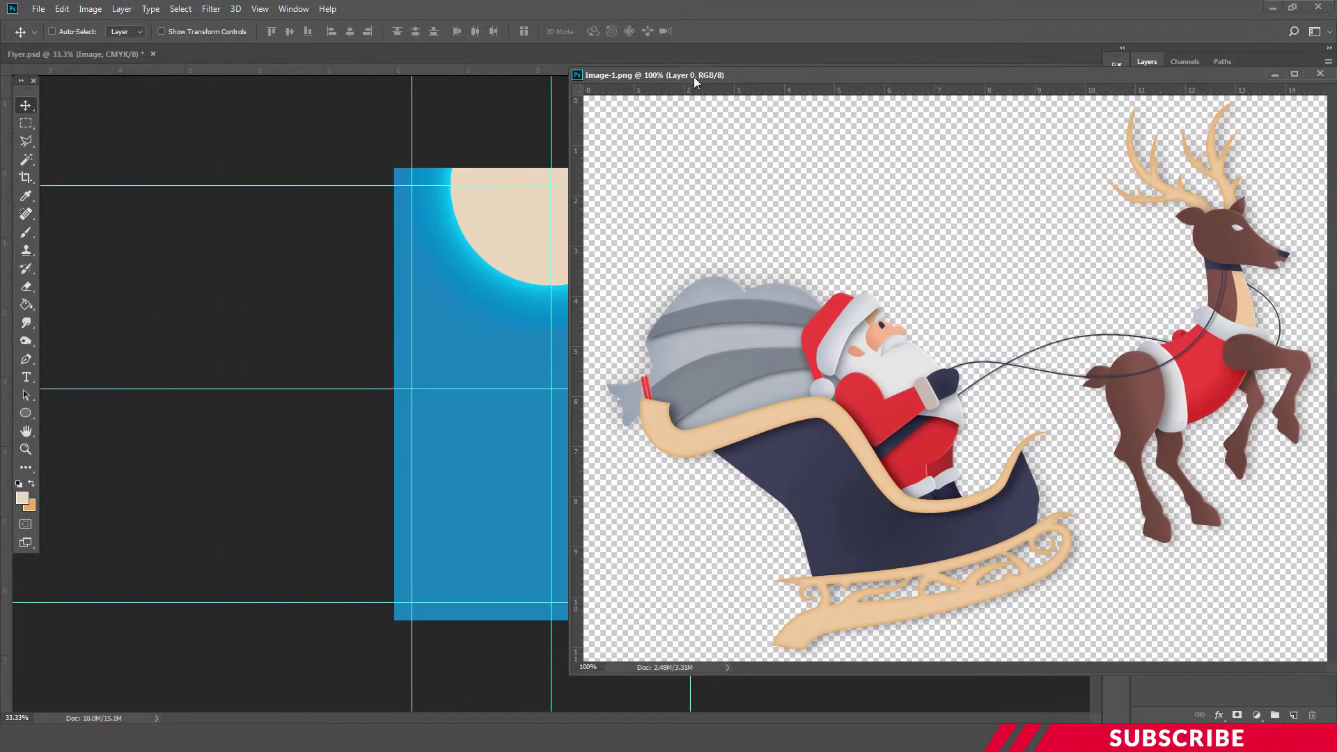
left_click_drag(810, 345, 684, 380)
left_click(1320, 75)
key("ctrl+plus")
key("ctrl+plus")
key("ctrl+minus")
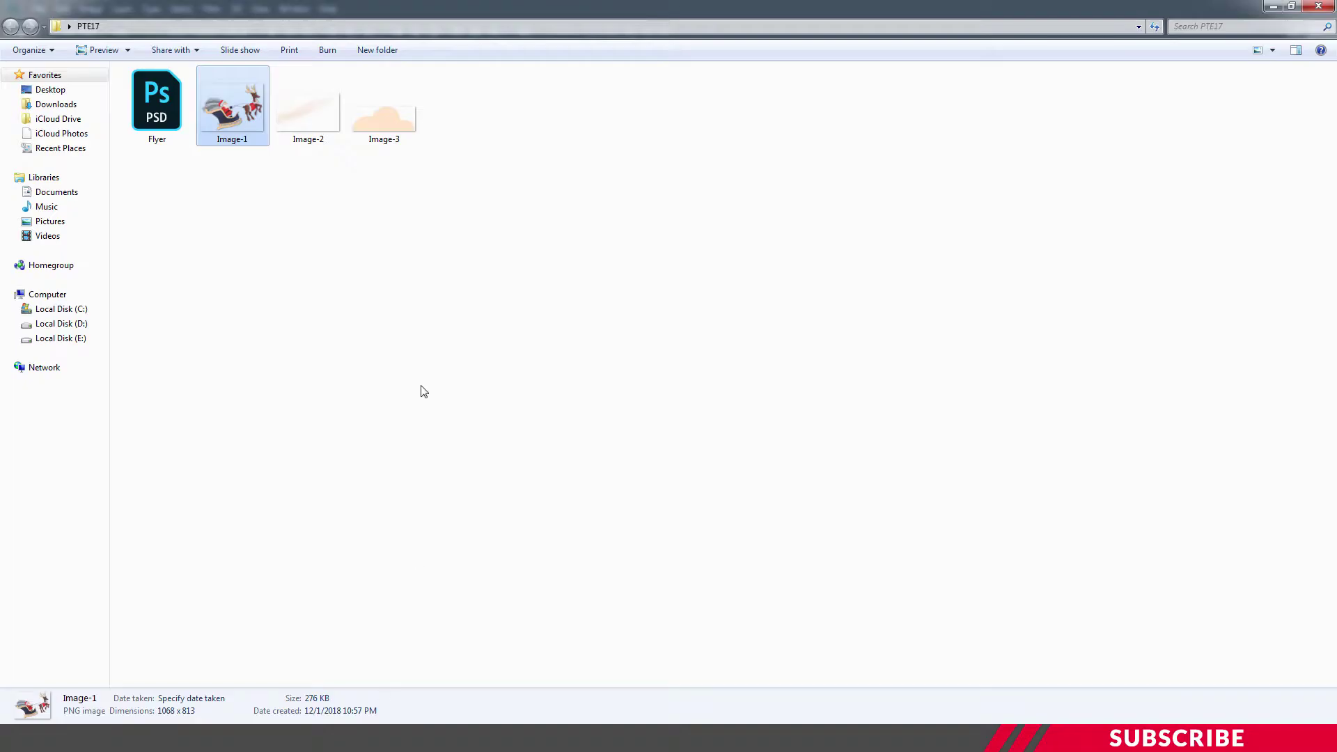
- Open Image-2.png, the light trail, from the PTE17 folder in Photoshop
left_click(421, 390)
left_click(308, 119)
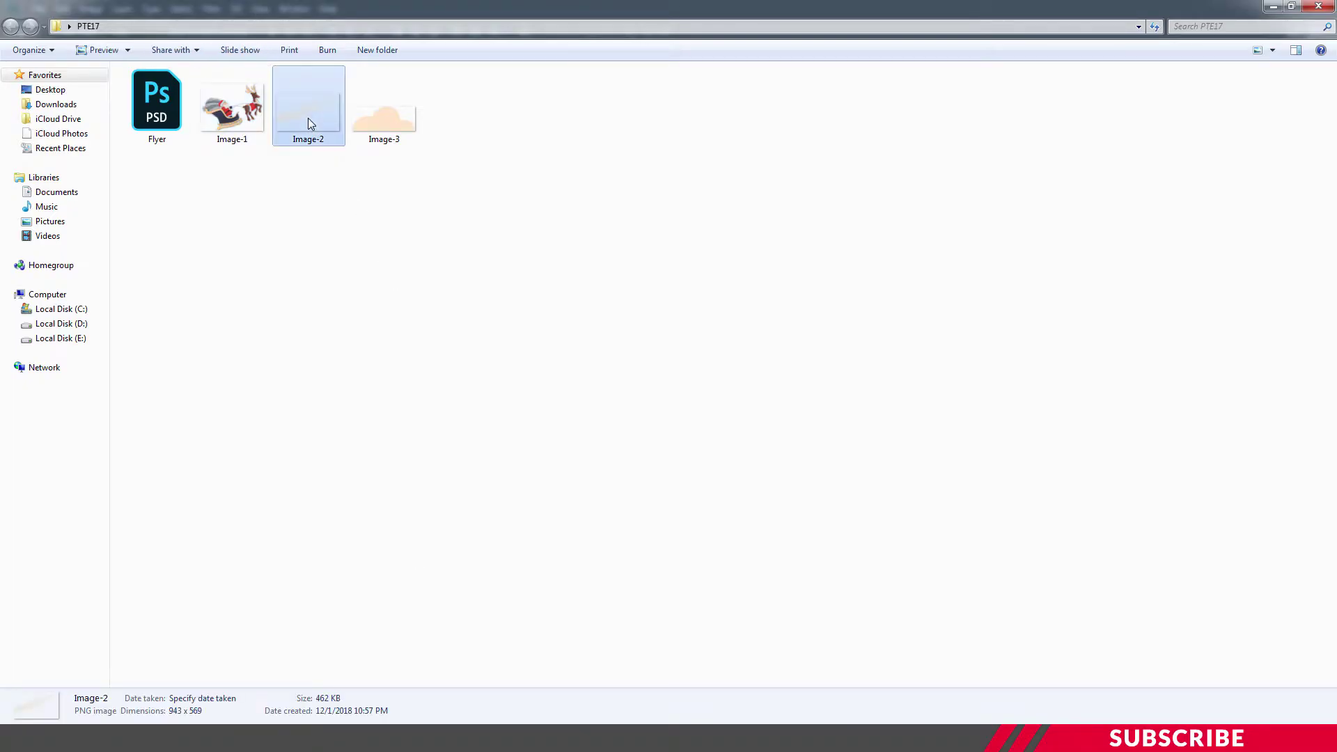
right_click(308, 118)
mouse_move(418, 245)
left_click(545, 245)
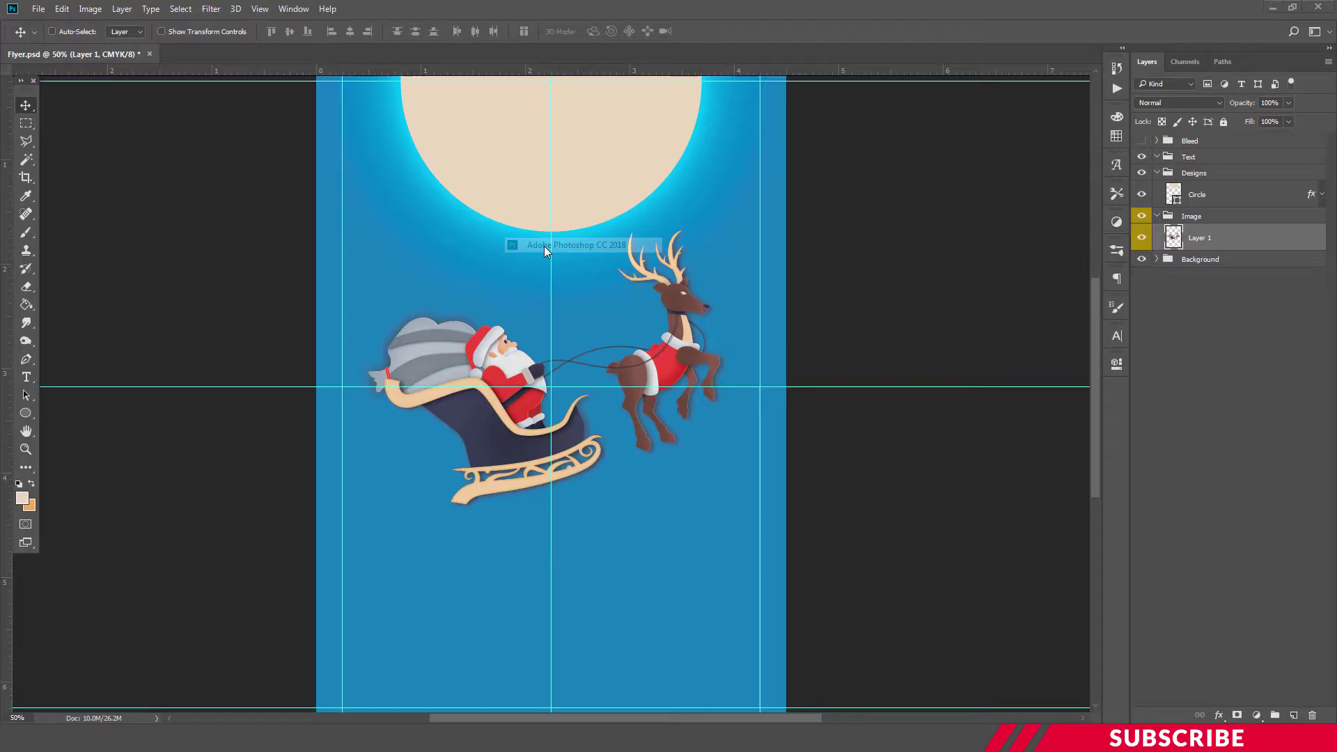
- Copy the light trail from Image-2.png onto the flyer over the sleigh and close the image file
left_click_drag(236, 53, 877, 72)
left_click_drag(930, 310, 509, 474)
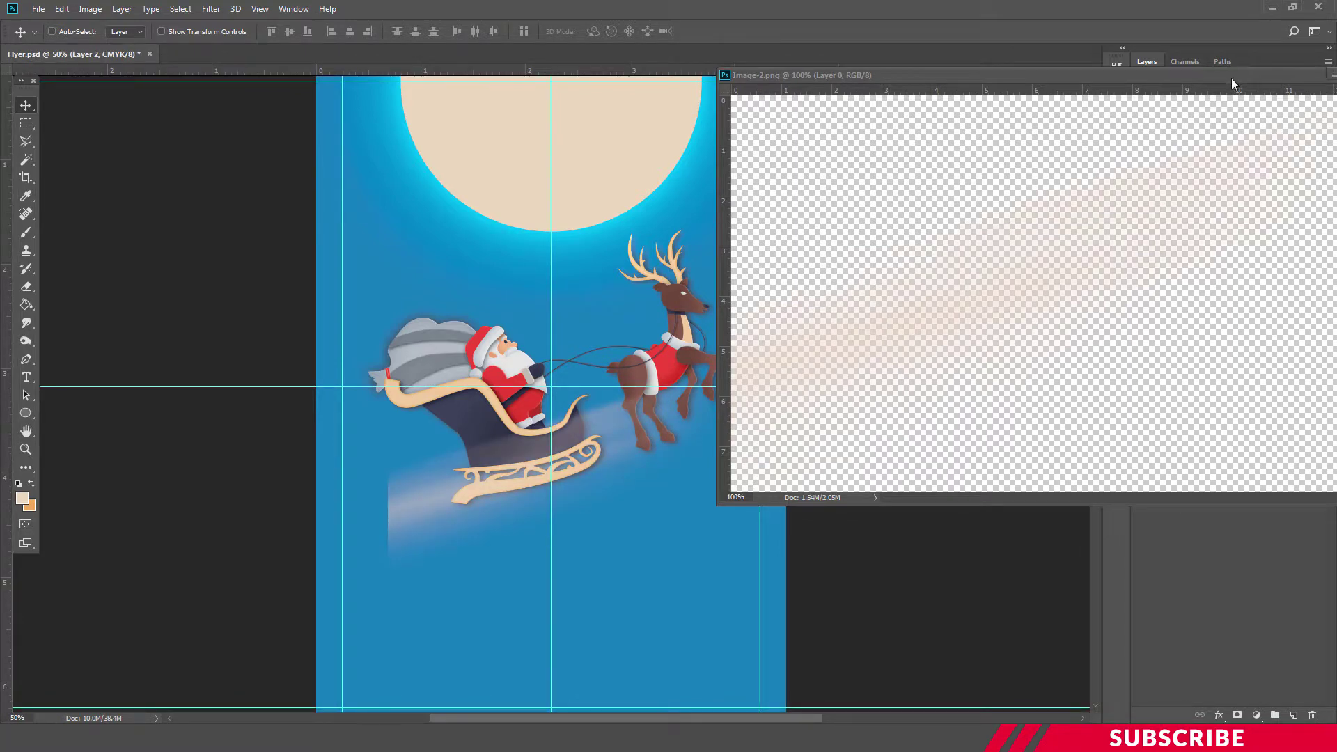
left_click_drag(1232, 78, 1063, 75)
left_click(1165, 73)
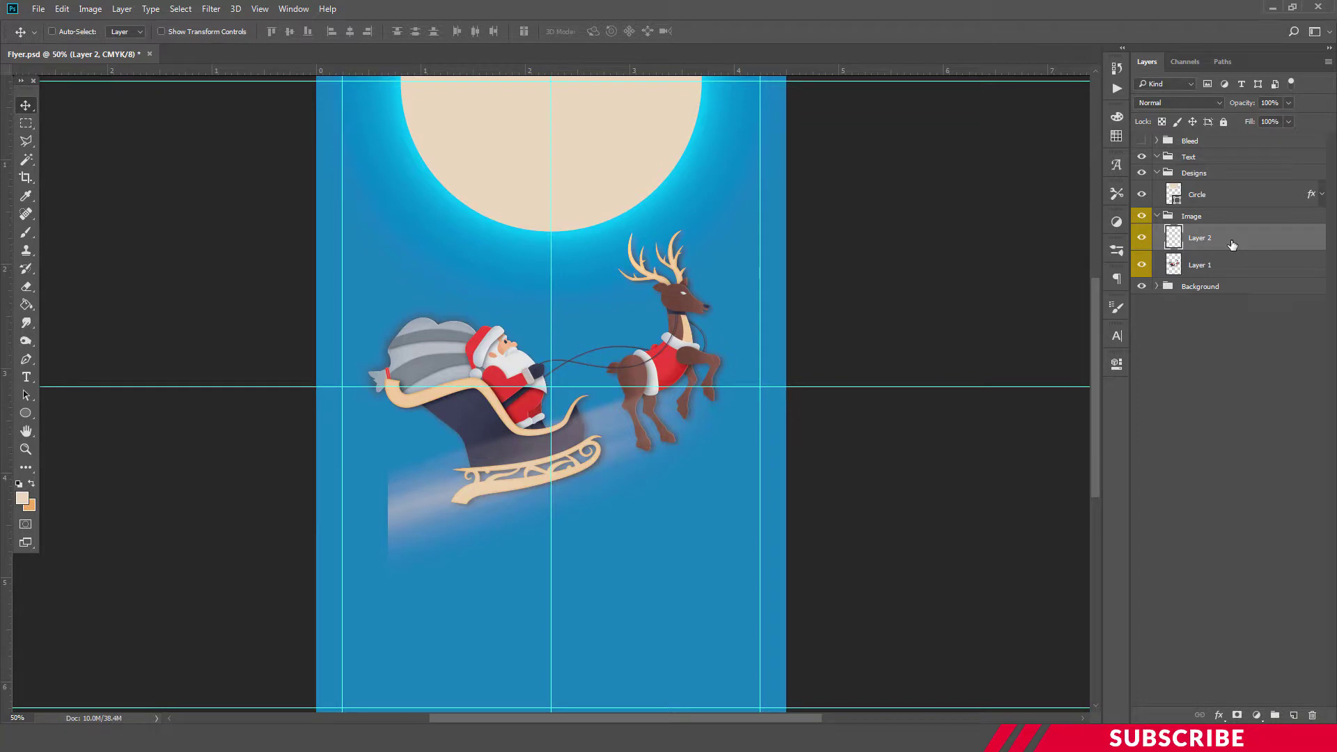
- Put the light trail's Layer 2 beneath Layer 1 and move the trail behind the sleigh, running off the flyer's left edge
left_click_drag(1232, 244, 1230, 276)
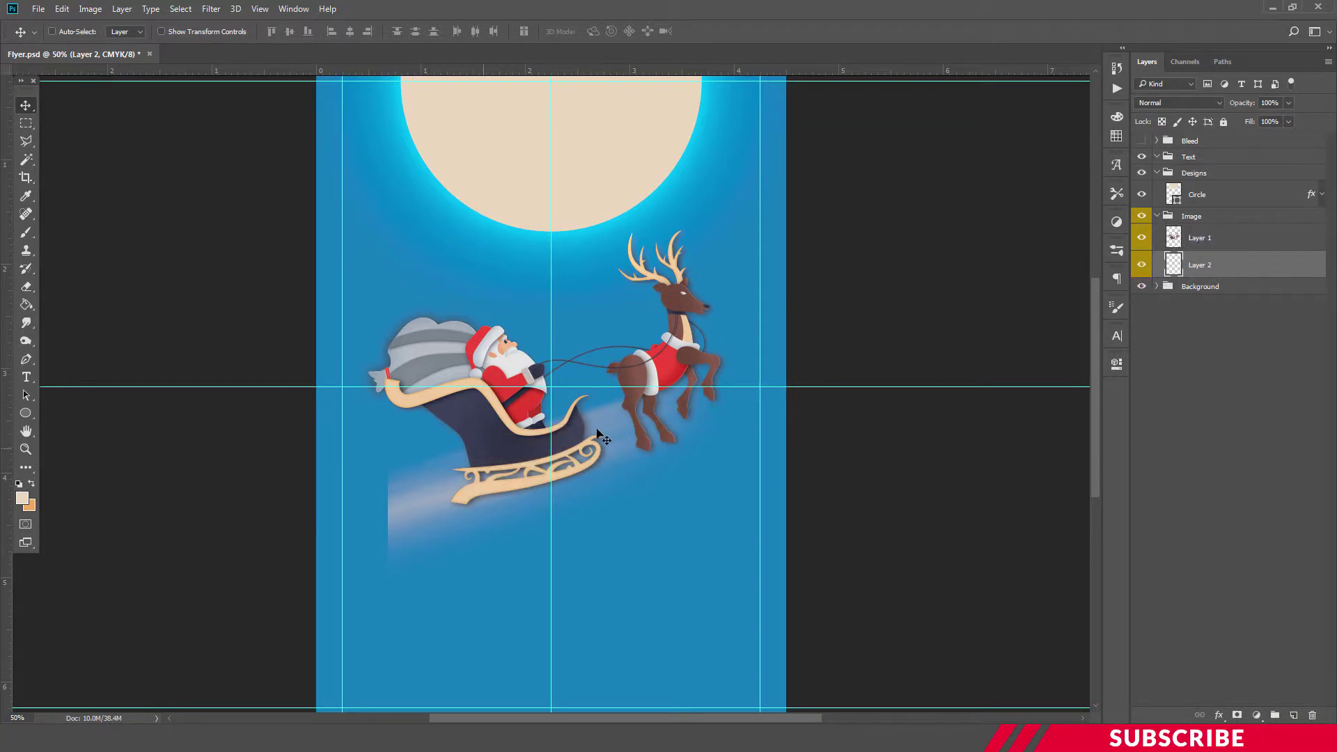
left_click_drag(616, 425, 452, 493)
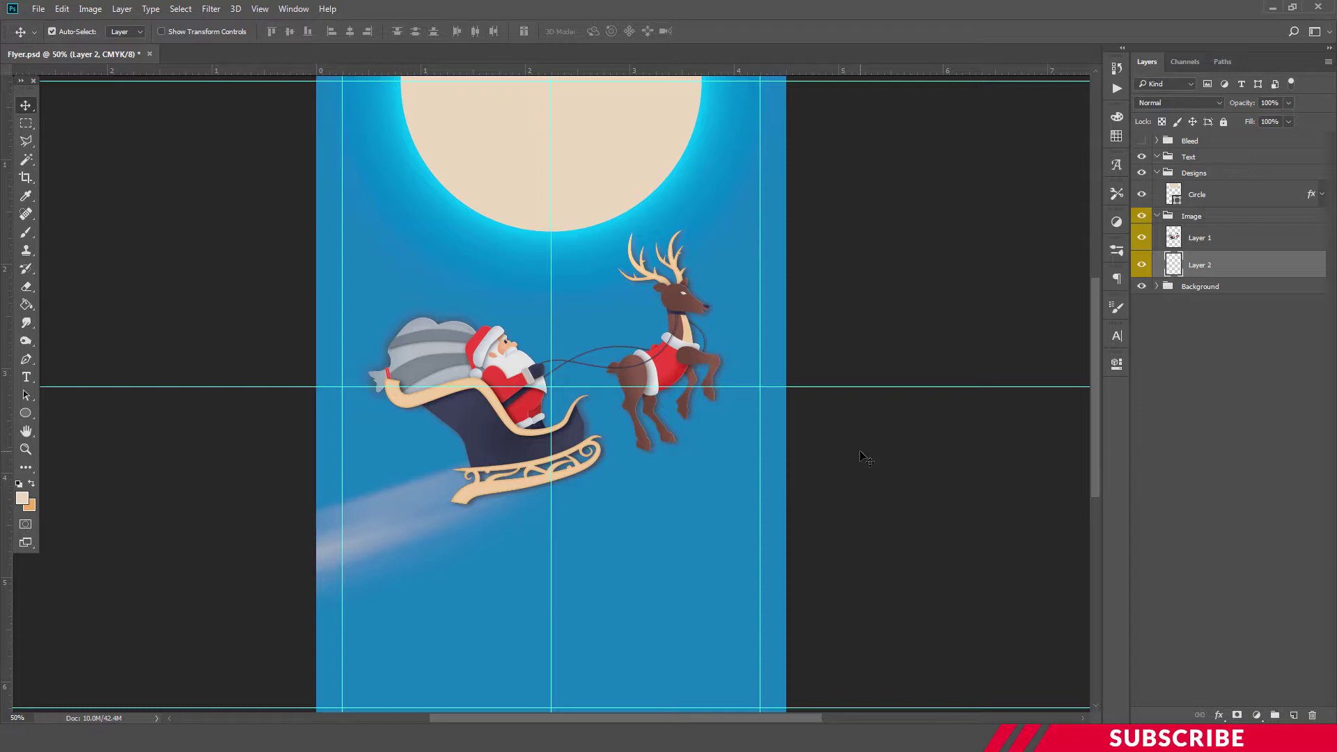
key("ctrl+minus")
key("ctrl+plus")
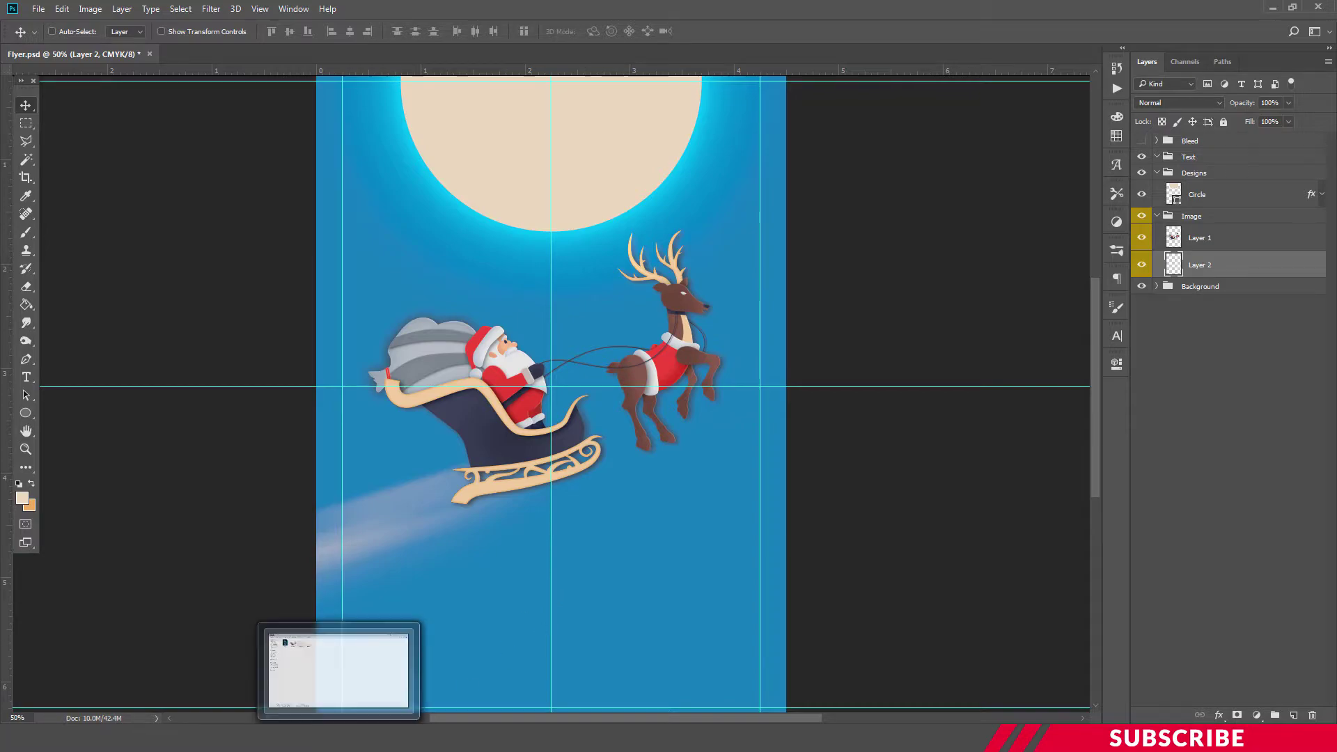
- Open Image-3.png, the cloud, from the PTE17 folder in Photoshop
left_click(340, 739)
left_click(454, 176)
left_click(408, 127)
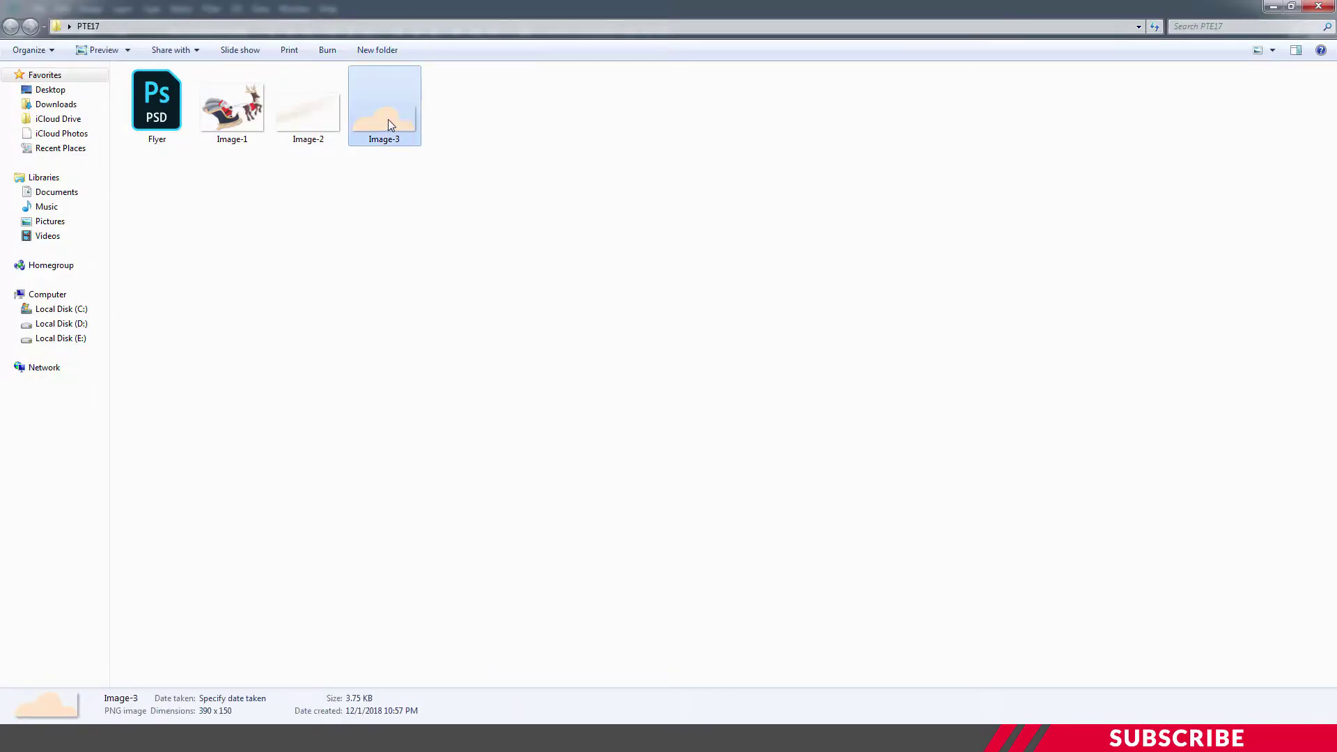
double_click(389, 124)
right_click(615, 235)
mouse_move(647, 241)
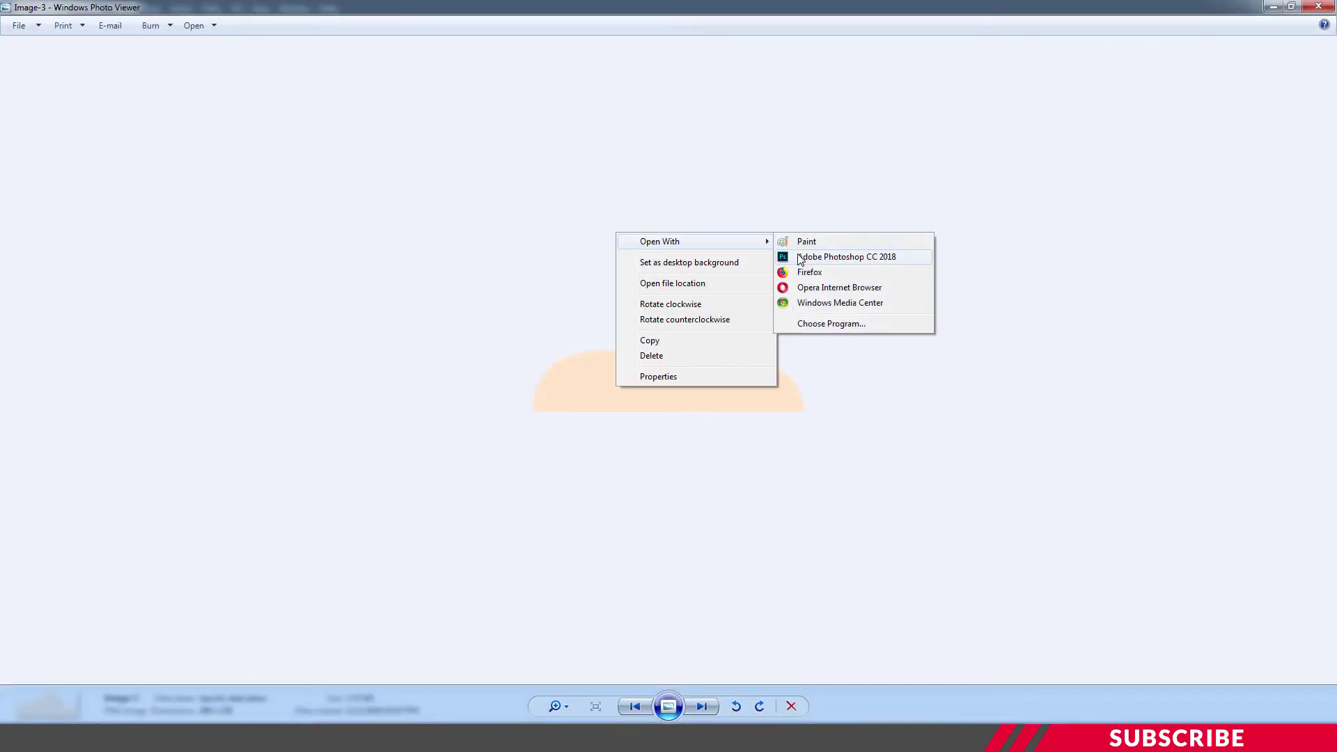
left_click(799, 257)
- Copy the cloud from Image-3.png onto the flyer above Santa and close the image file
left_click_drag(290, 53, 348, 174)
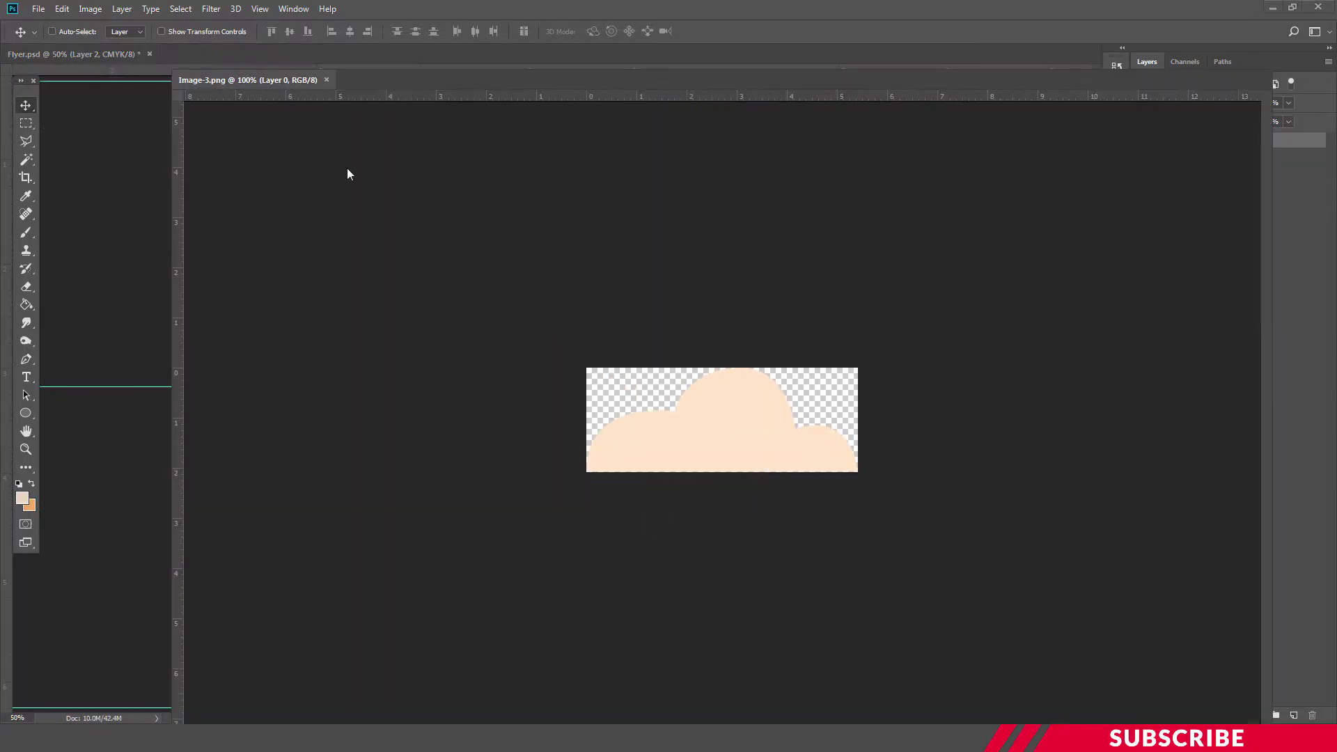
left_click(499, 208)
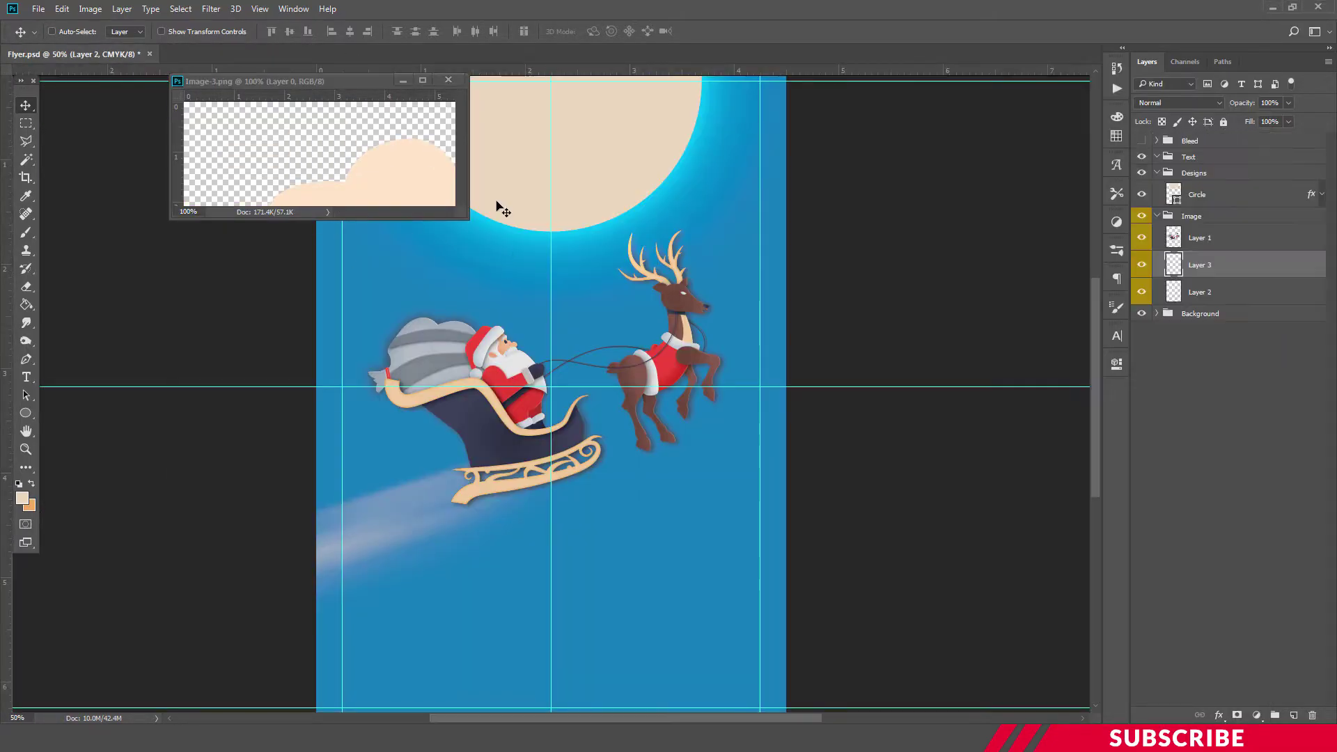
left_click(449, 80)
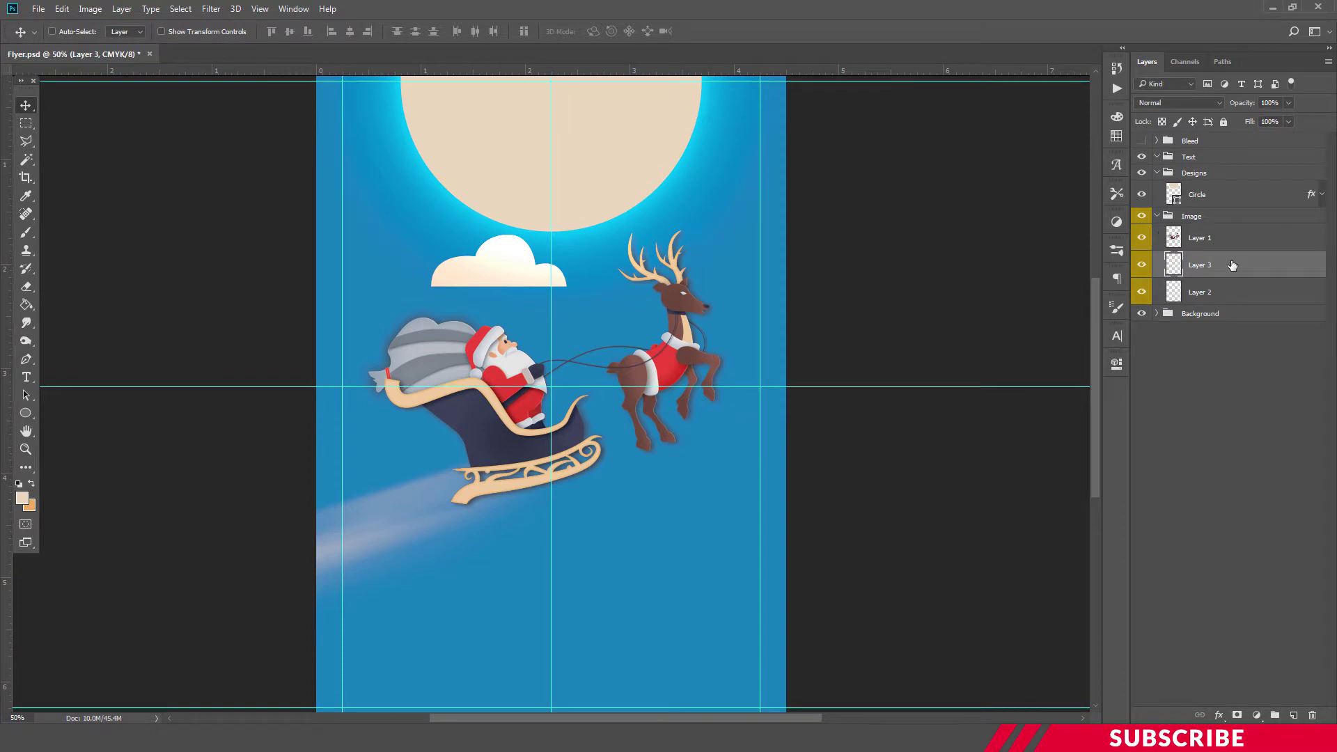
- Put the cloud's Layer 3 above Layer 1 and move the cloud beside the circle, partly off the flyer's left edge
left_click_drag(1233, 266, 1203, 240)
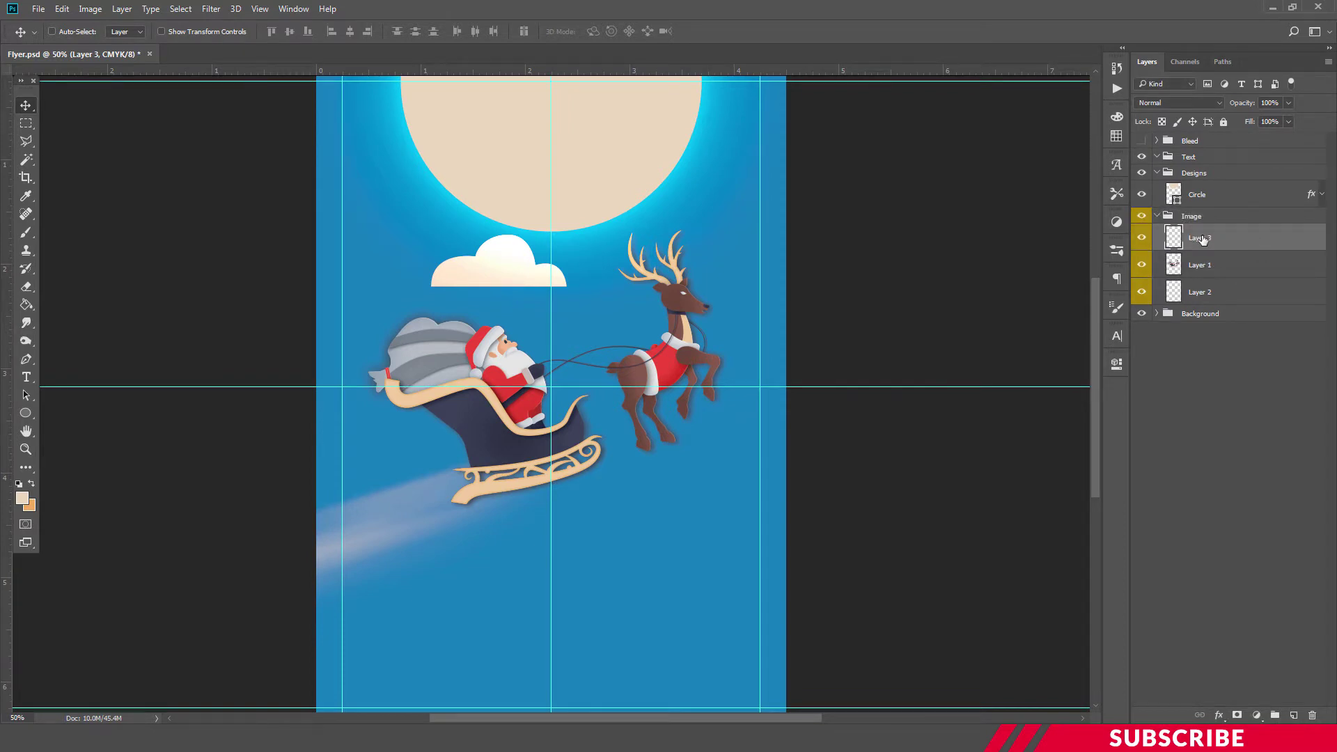
scroll(1092, 338, "up", 2)
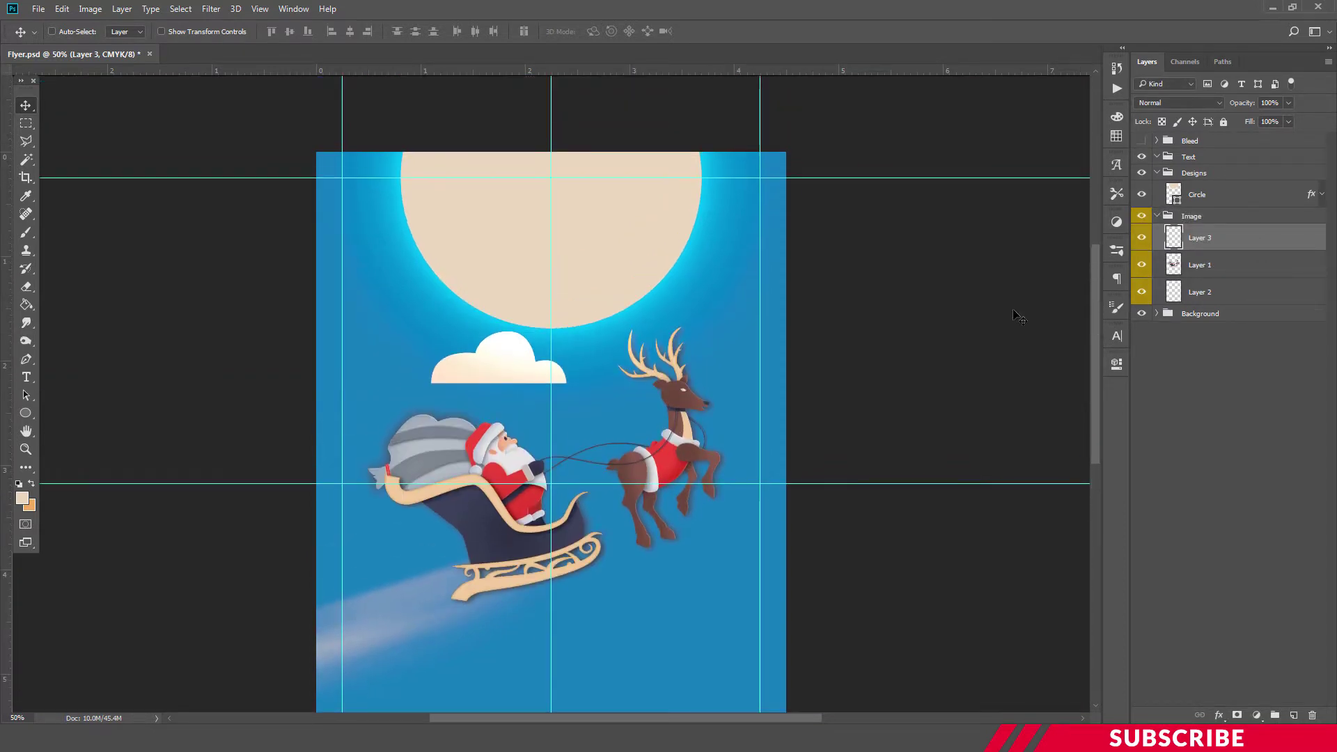
left_click_drag(506, 355, 330, 219)
left_click_drag(326, 220, 340, 255)
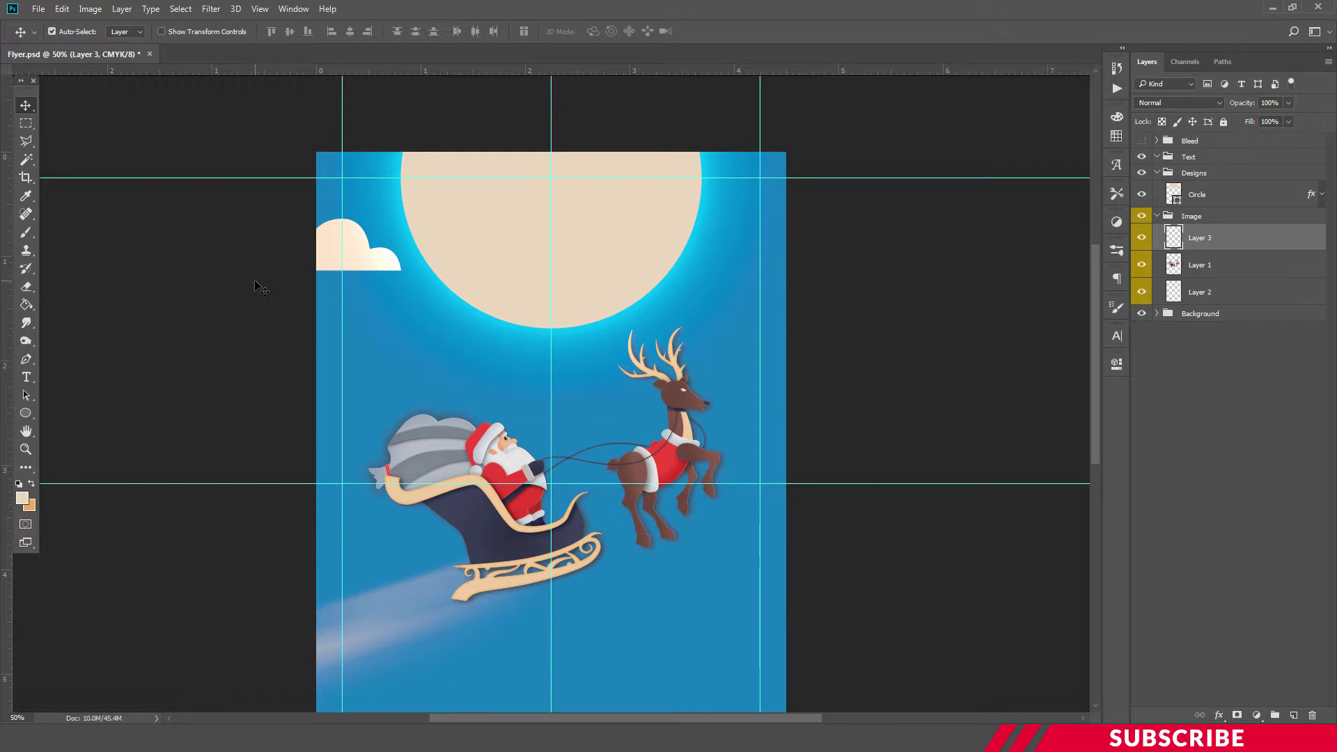
- Duplicate the cloud to the flyer's right side above the reindeer and scale the copy down to fit inside the edge
left_click_drag(352, 257, 777, 307, "ctrl+alt")
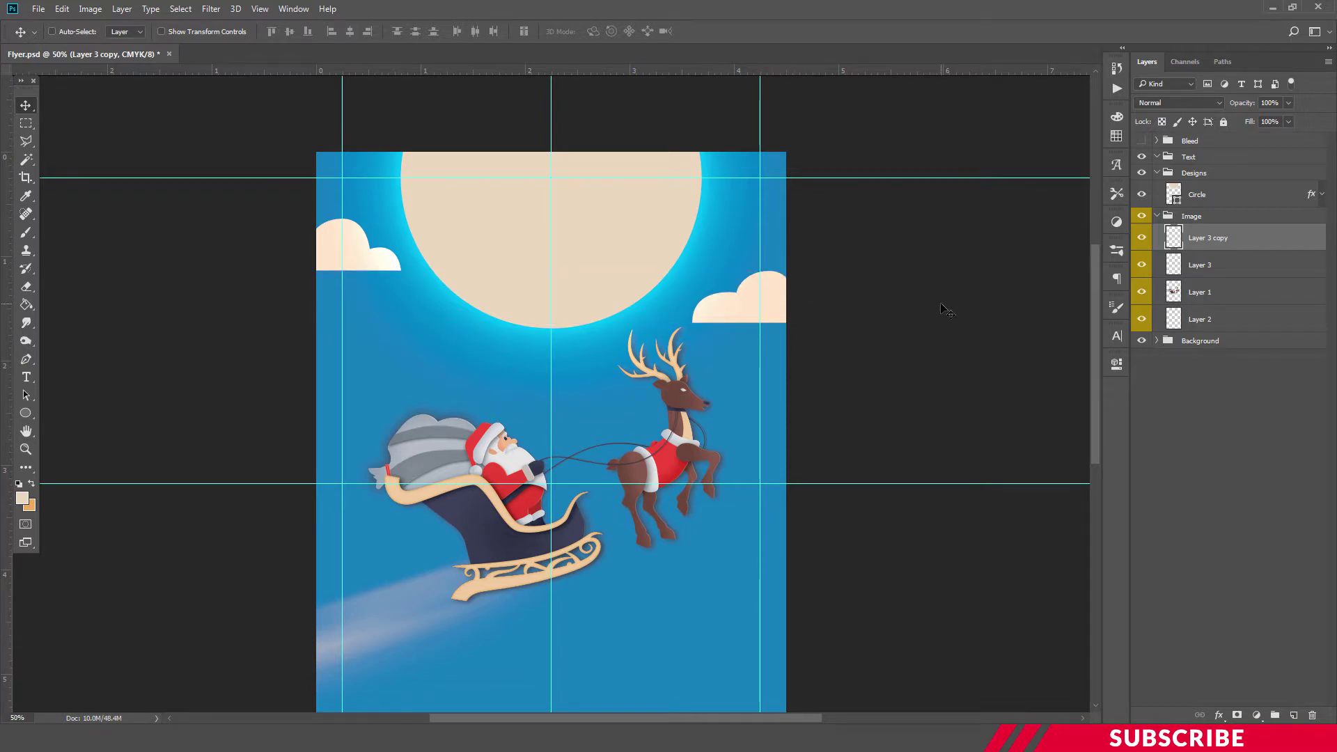
key("ctrl+t")
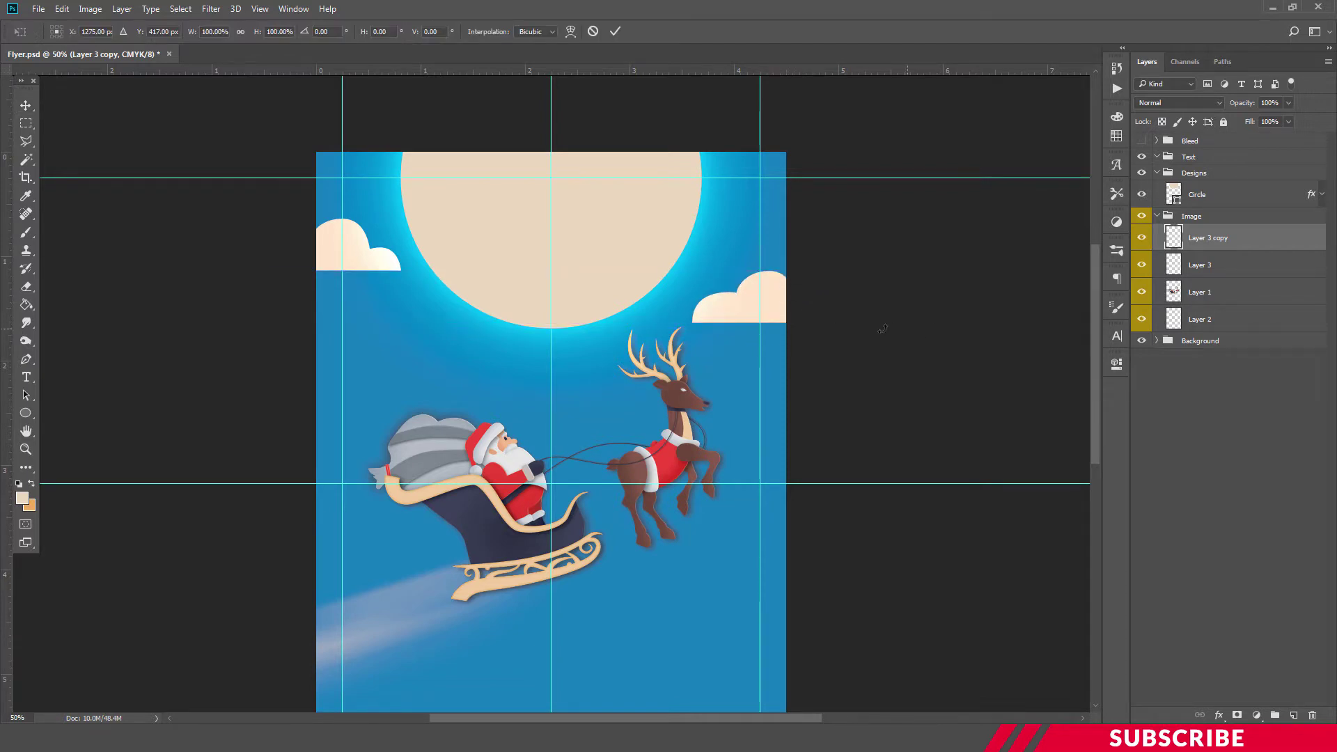
left_click_drag(825, 321, 754, 296)
key("Return")
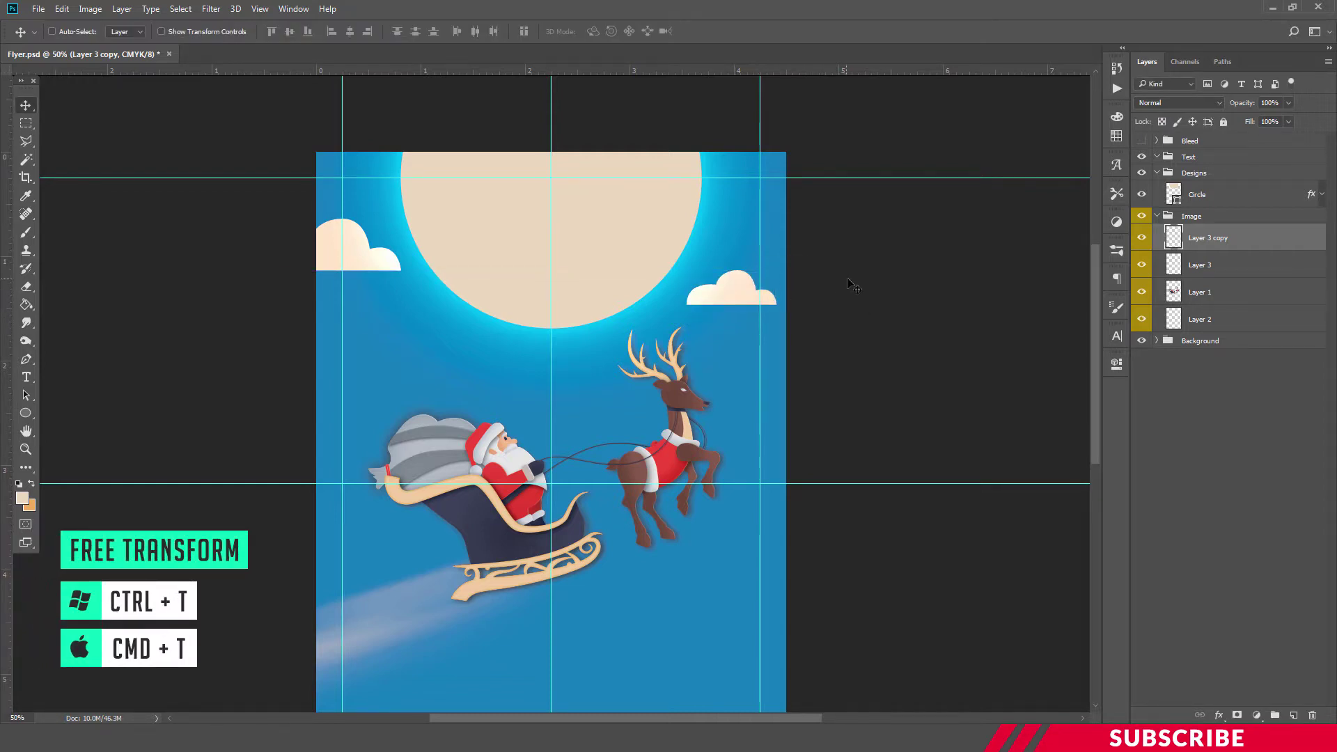
- Create a new layer in the Text group and keep #ecd8bf as the foreground colour
scroll(850, 284, "down", 4)
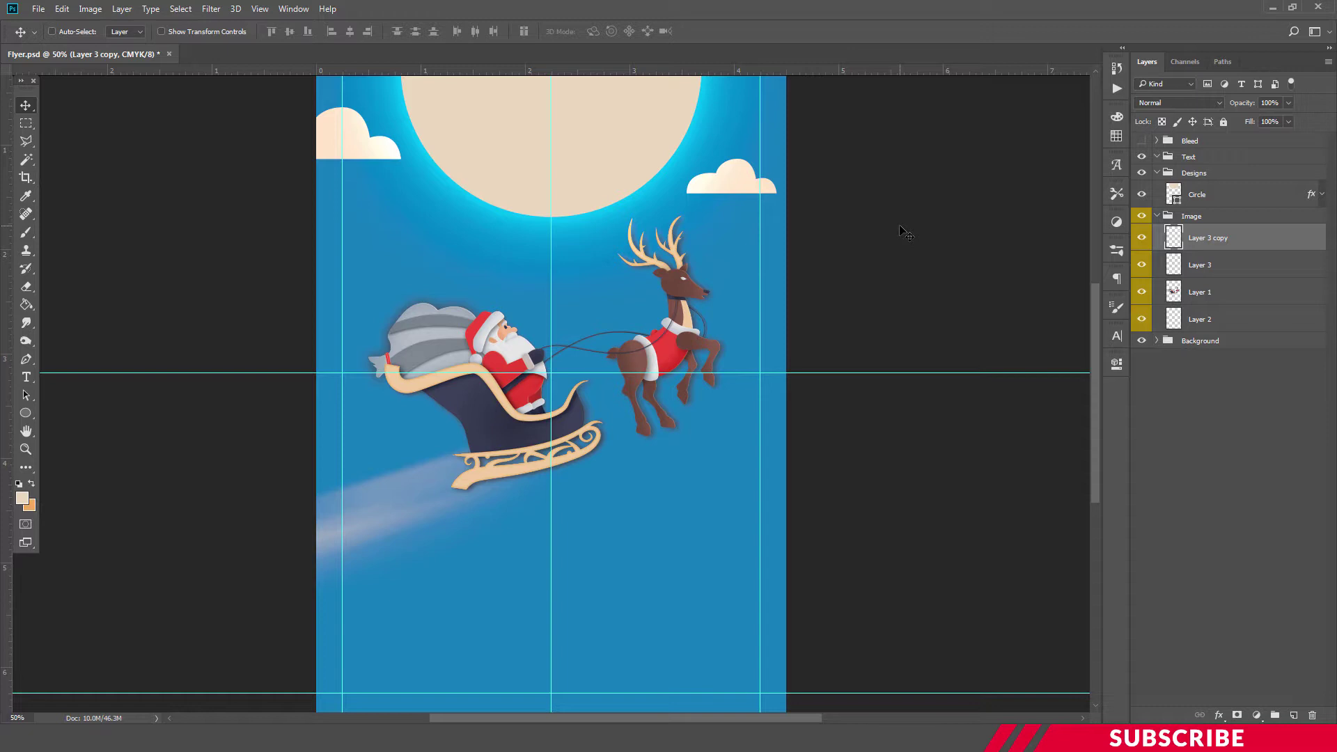
left_click(1208, 157)
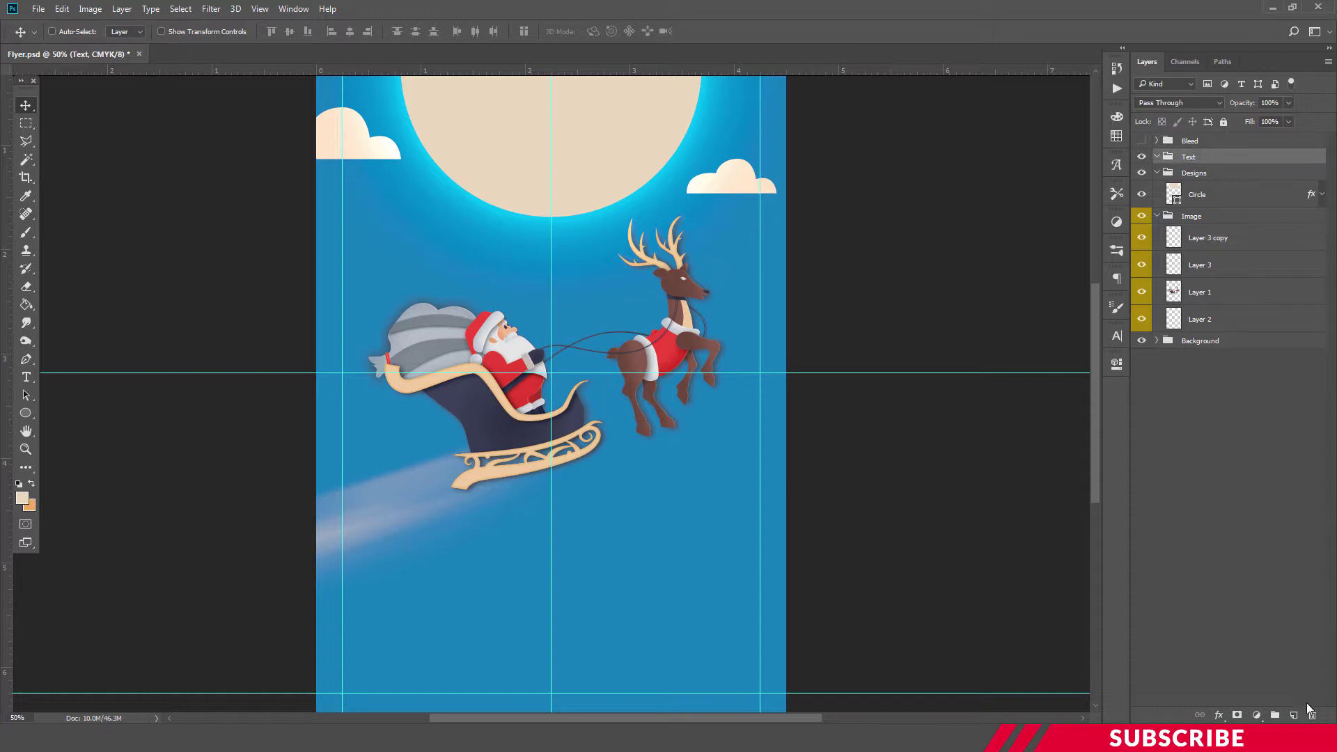
left_click(1296, 715)
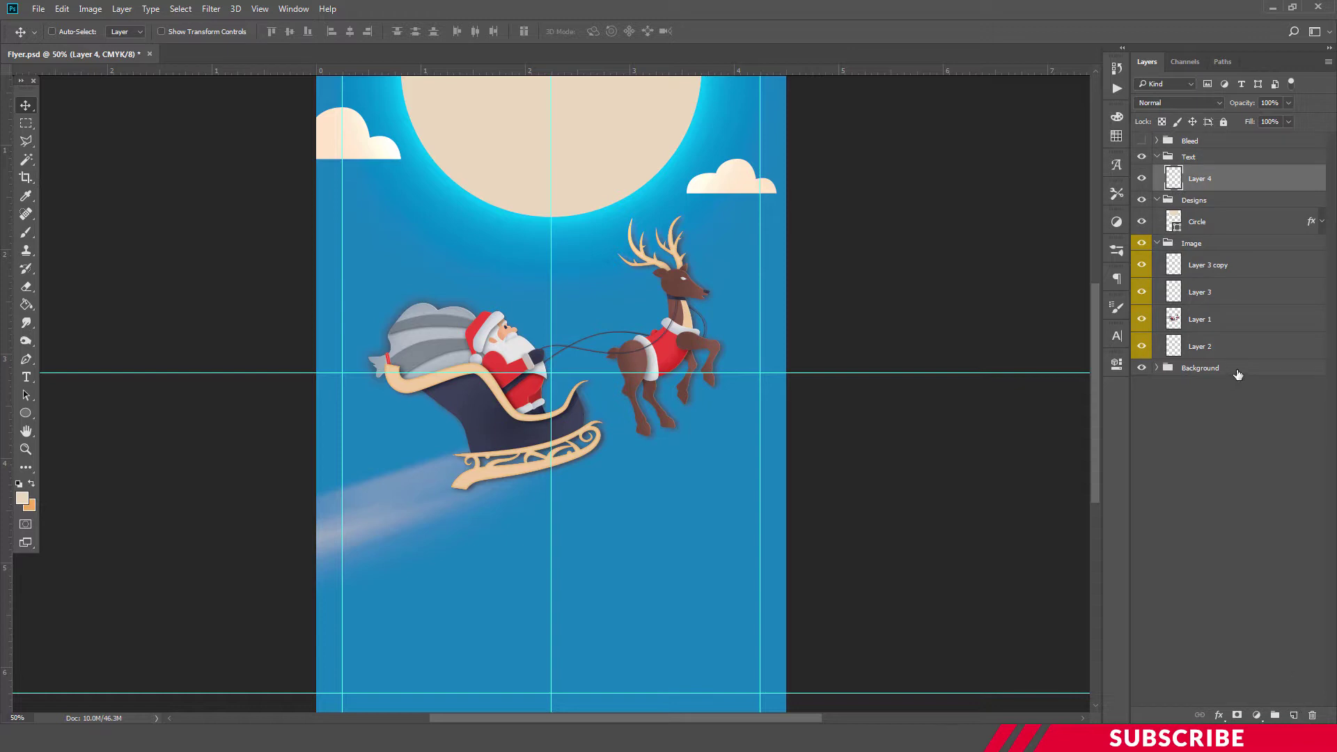
left_click(21, 498)
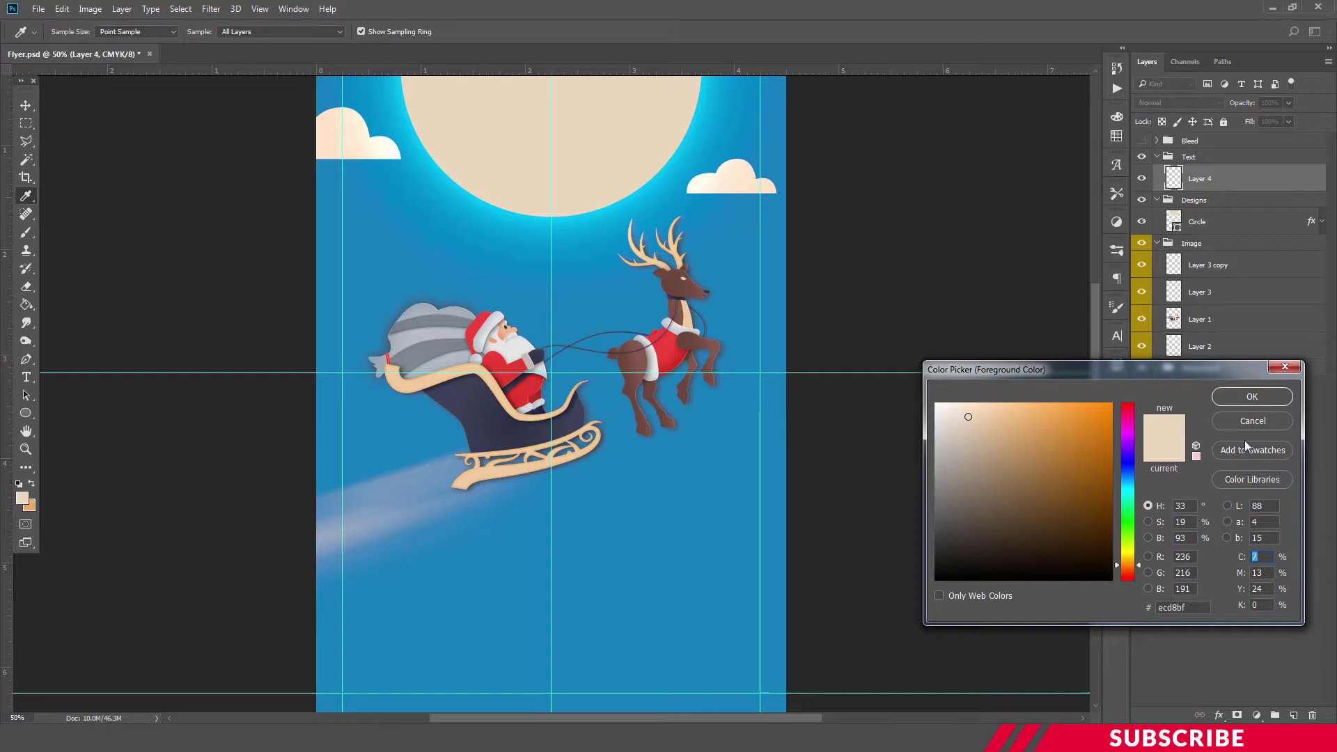
left_click(1251, 398)
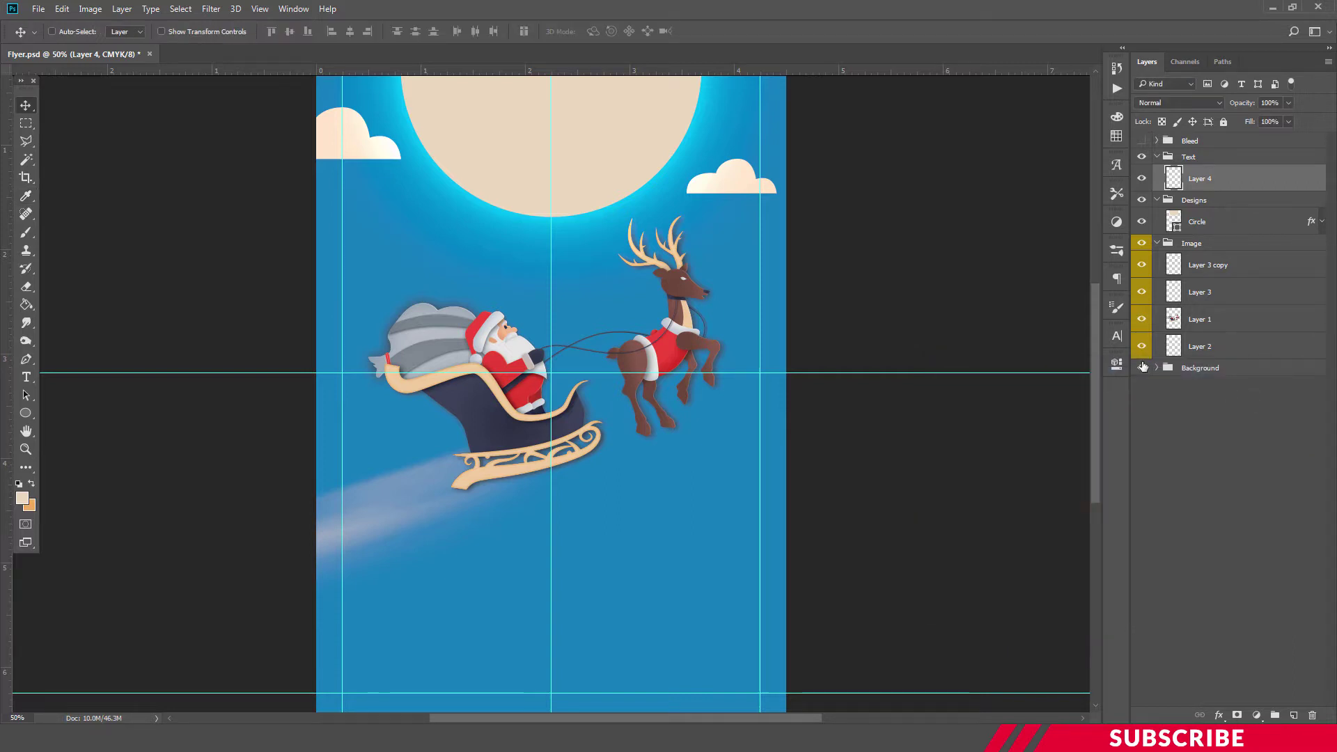
- Add the text "Merry" below the sleigh in Merry Christmas Flake Regular at 55 pt
key("t")
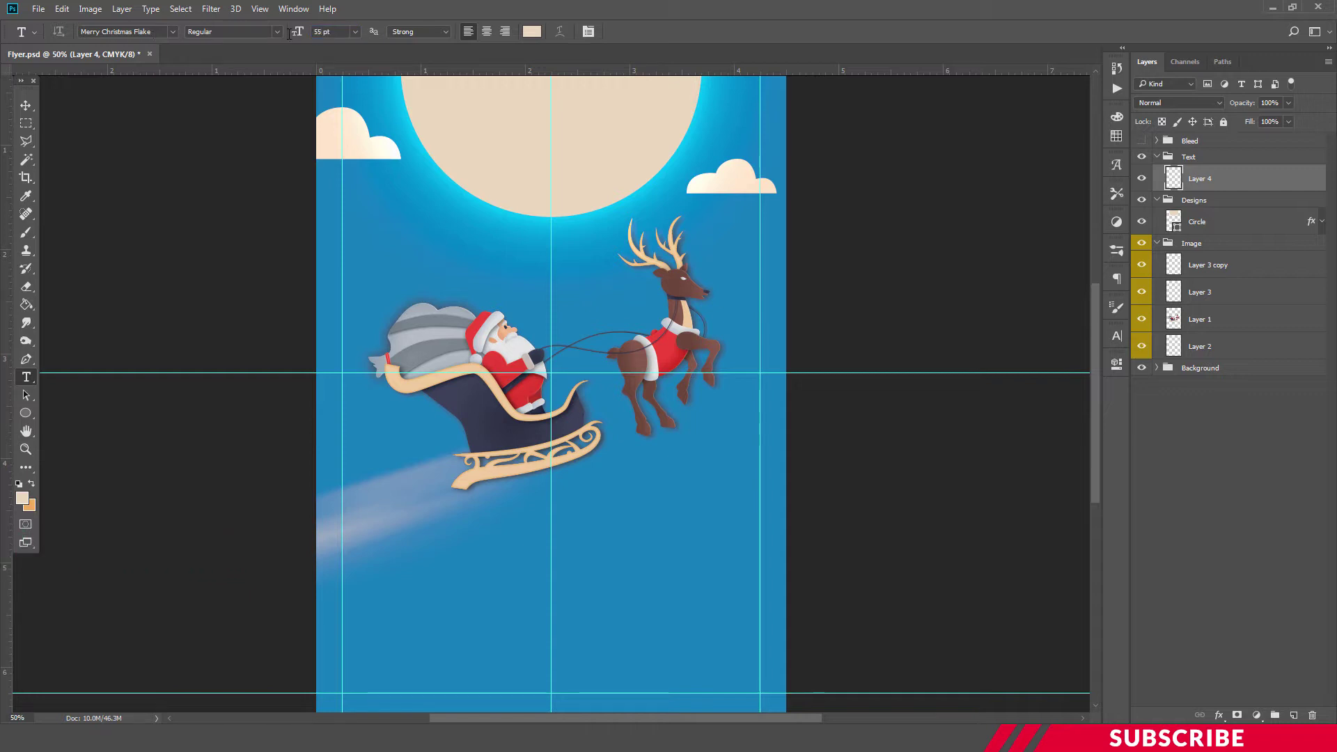
left_click(490, 573)
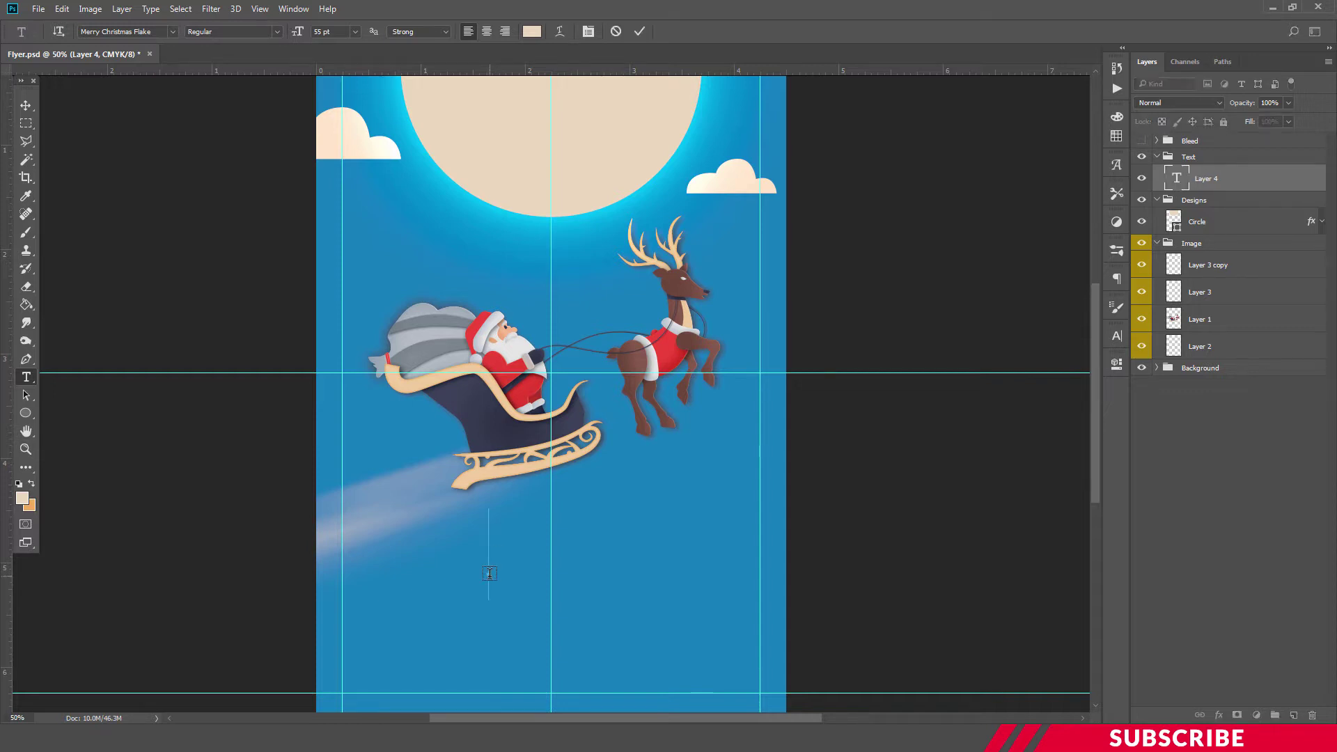
type("Merry")
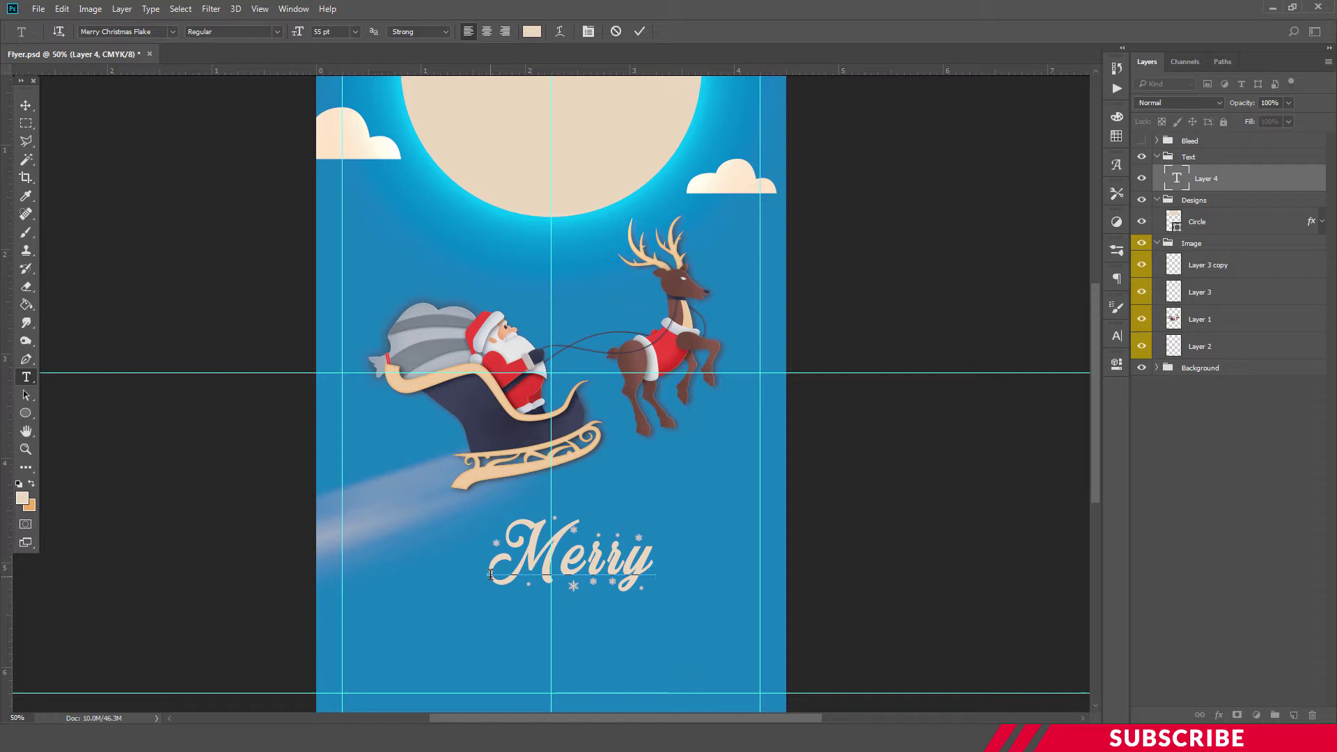
key("ctrl+Return")
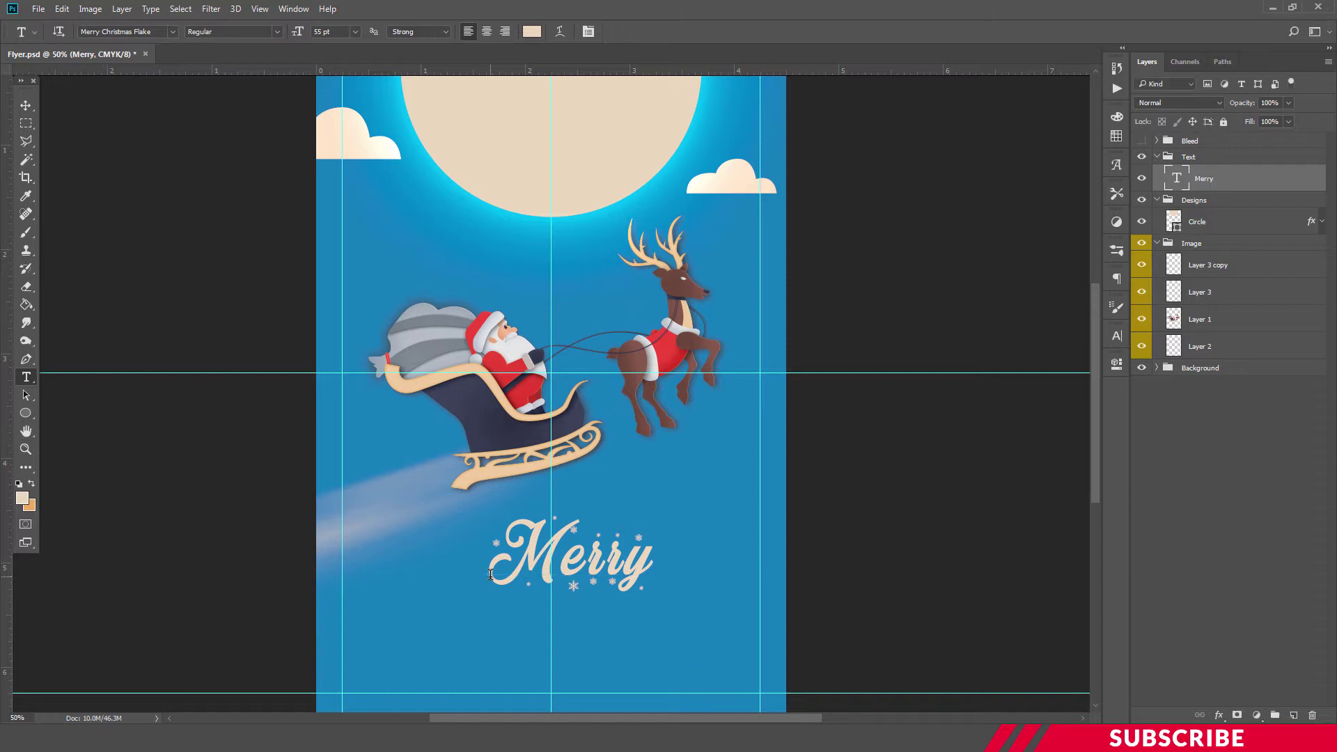
- Centre the "Merry" text horizontally on the flyer's vertical middle guide
key("v")
mouse_move(608, 573)
left_mouse_down()
mouse_move(553, 571)
mouse_move(591, 569)
left_mouse_up()
key("ctrl+t")
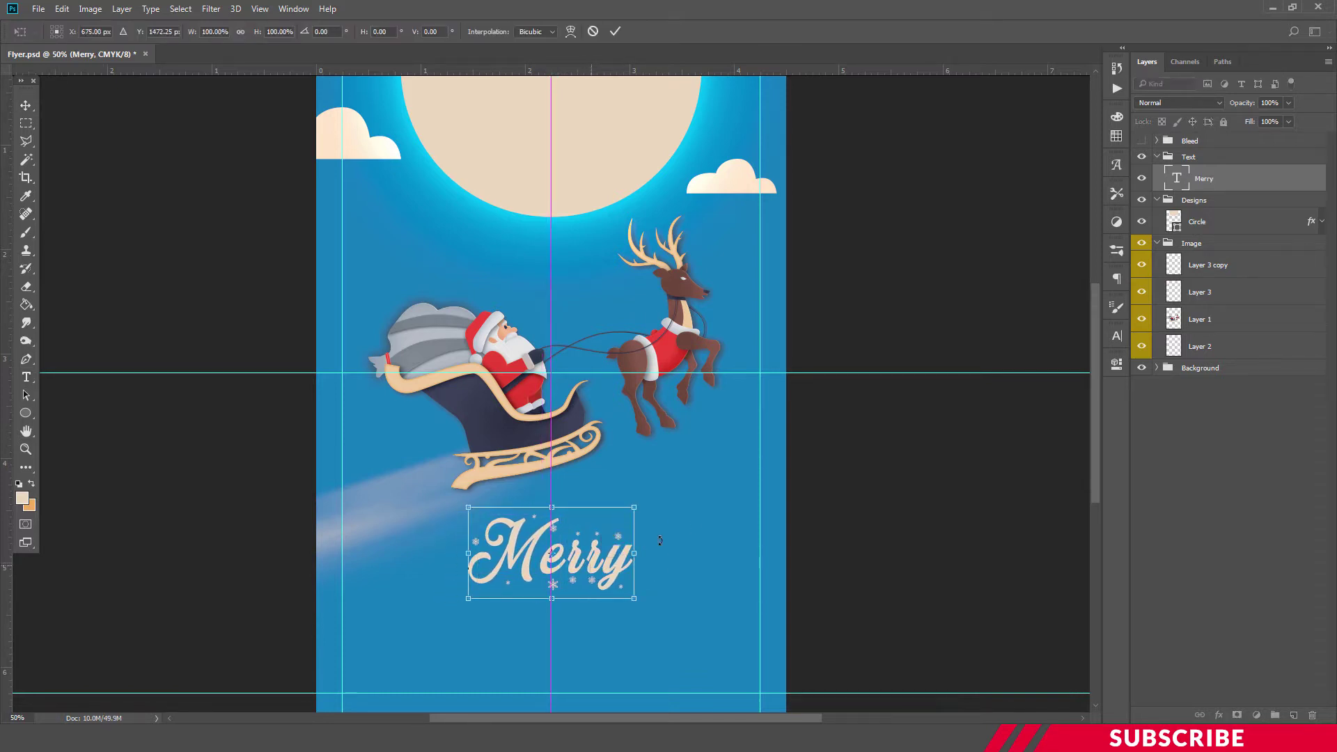
key("Return")
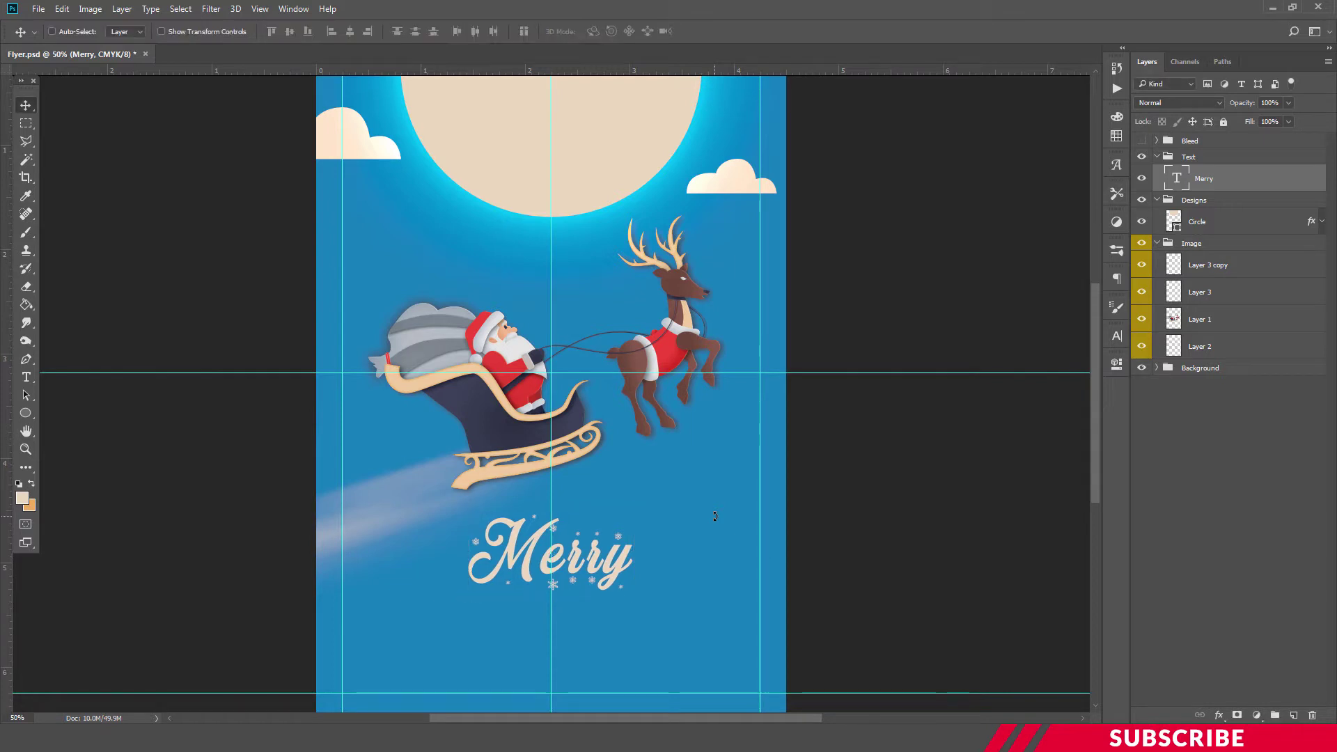
- Duplicate the "Merry" text directly below the original and change the copy's wording to "Christmas"
key("ctrl")
key("ctrl+j")
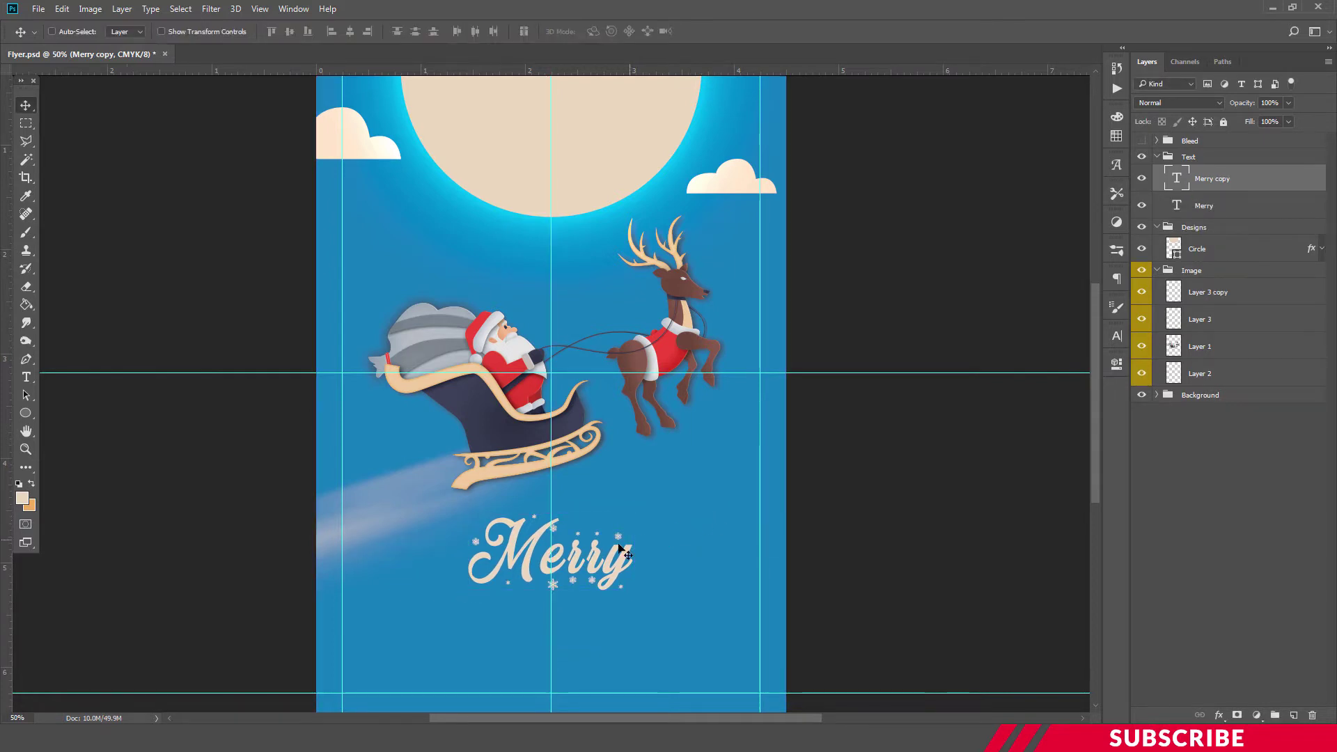
left_click_drag(591, 575, 590, 634)
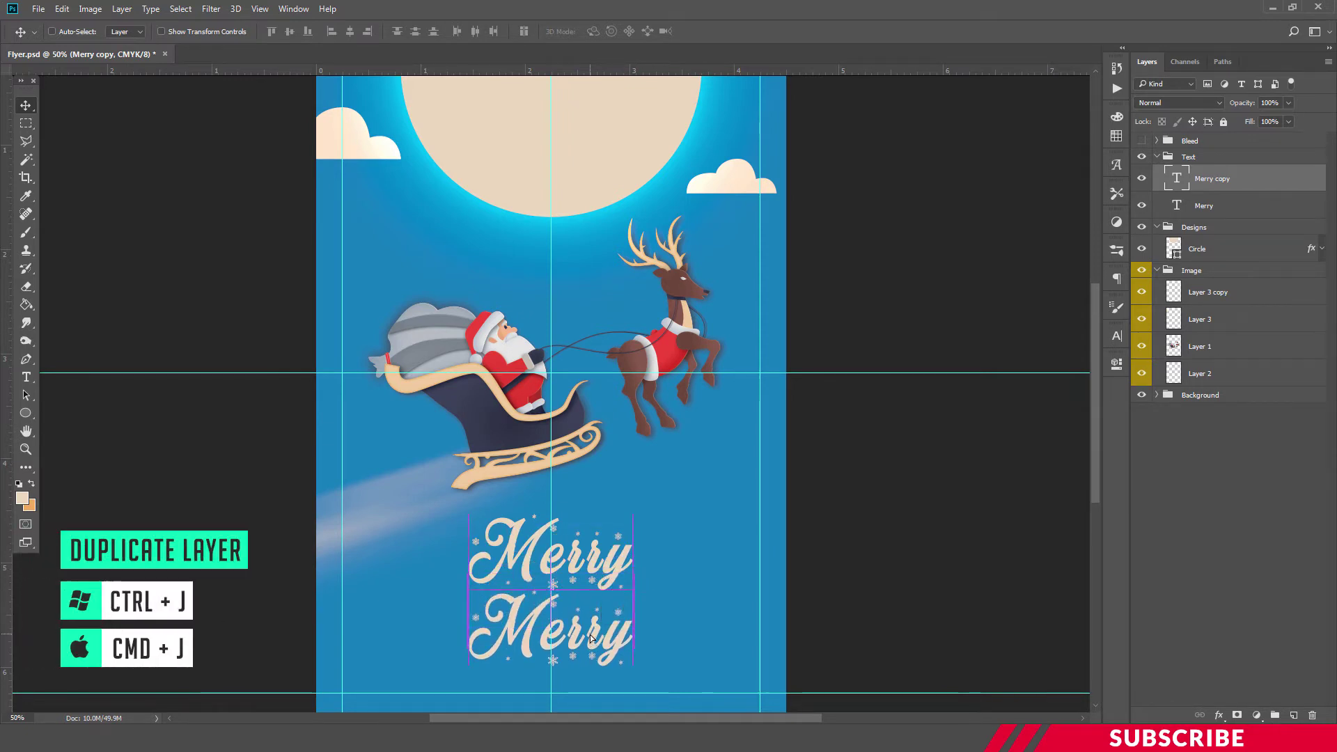
key("t")
left_click(585, 636)
key("ctrl+a")
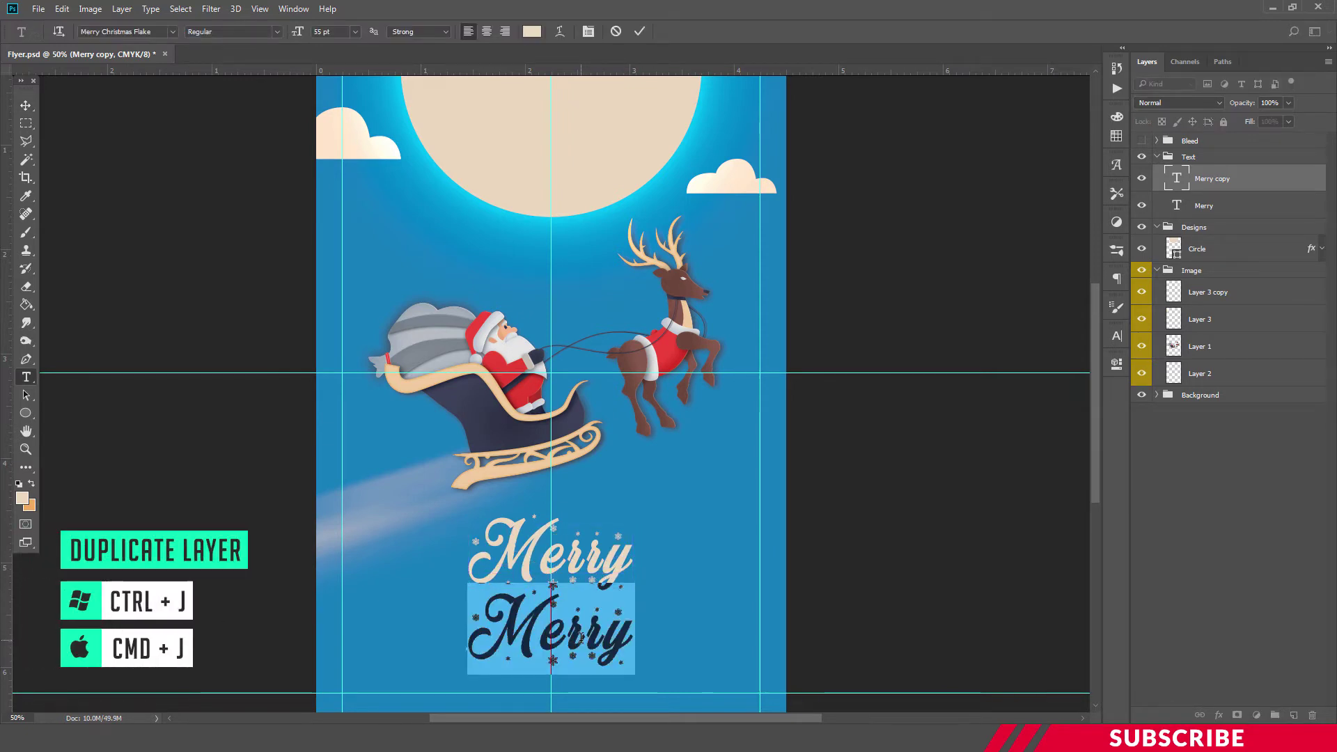
type("Christmas")
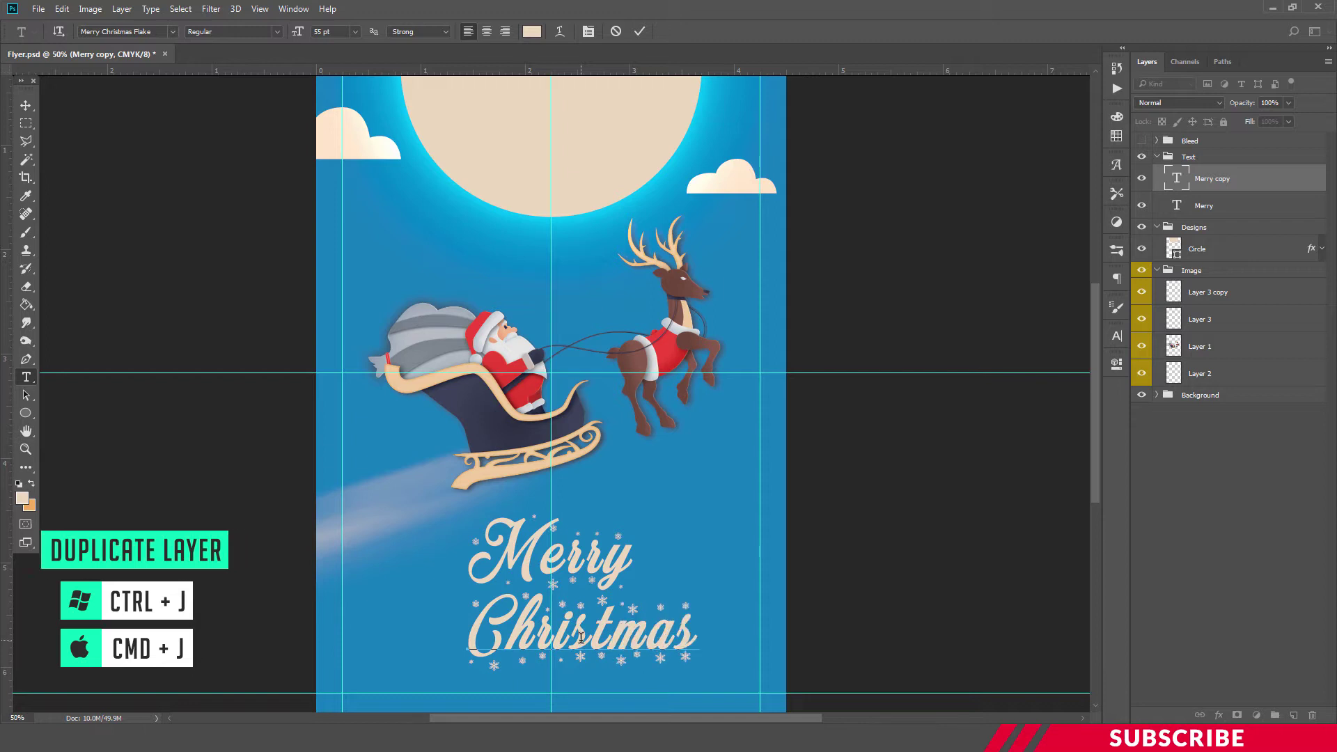
key("ctrl+Return")
- Centre the "Christmas" text under "Merry" on the flyer's vertical middle guide
key("v")
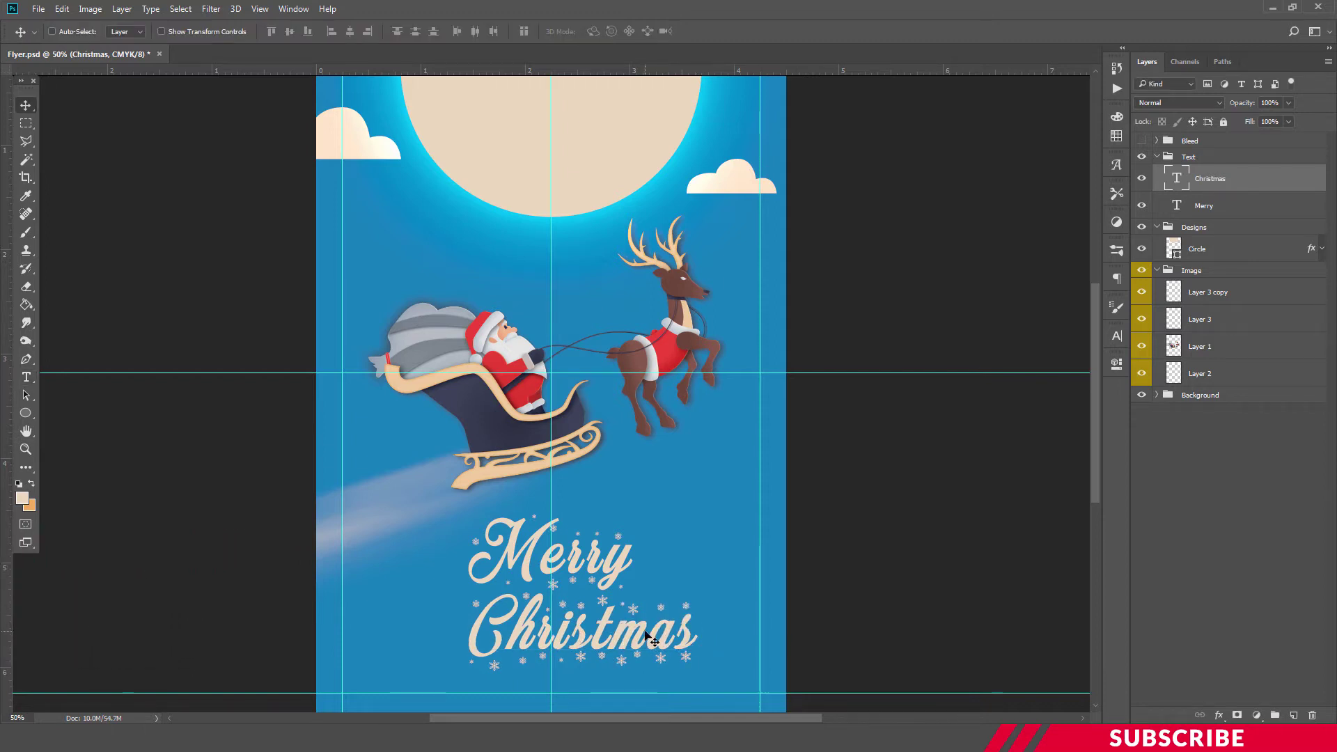
key("ctrl+t")
left_click_drag(655, 646, 625, 653)
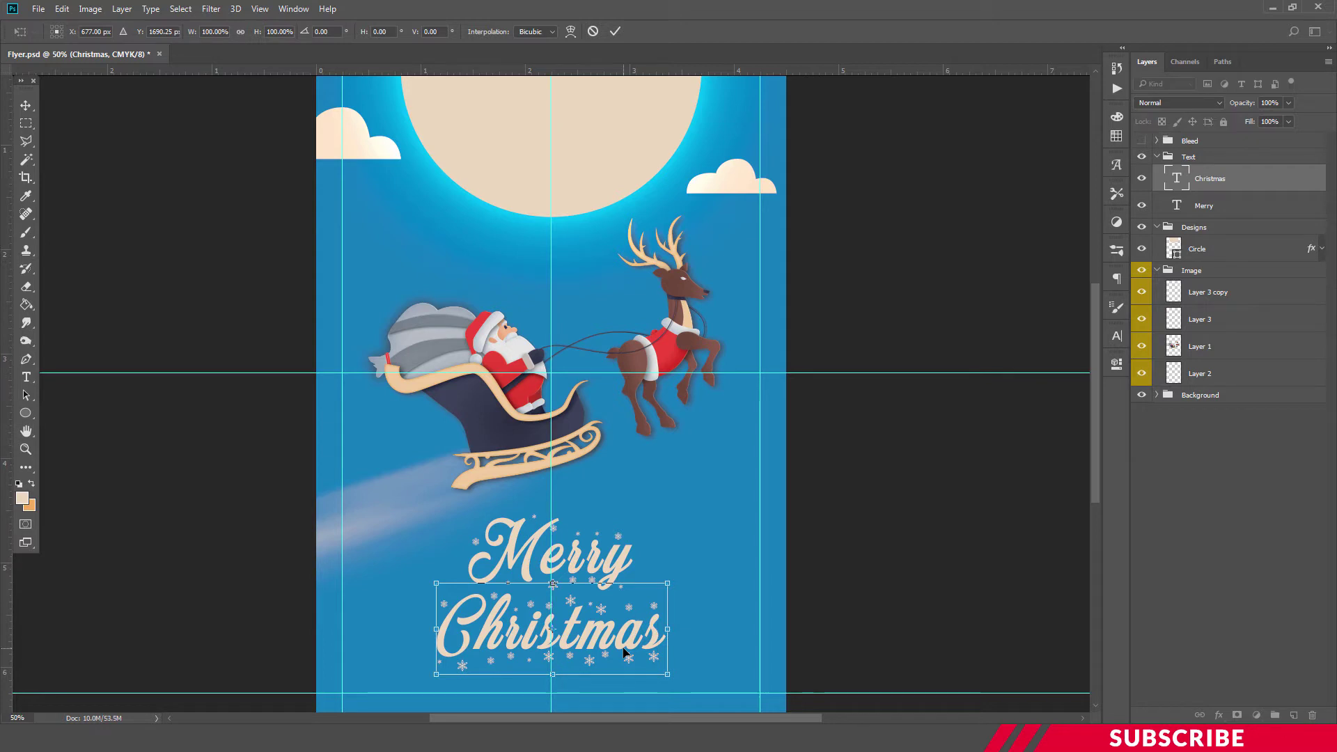
key("Return")
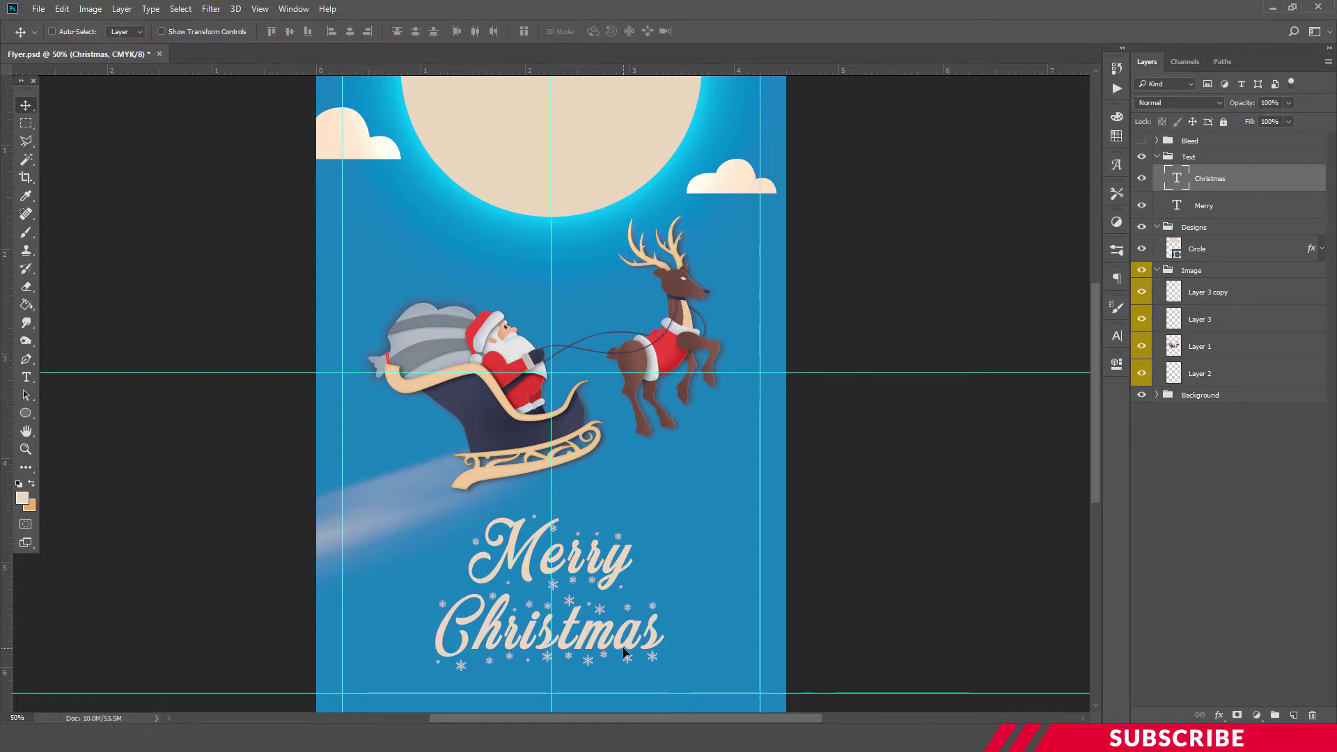
- Collapse the Image group, add a new layer above Circle in the Designs group and keep #ecd8bf as the foreground colour
key("ctrl+minus")
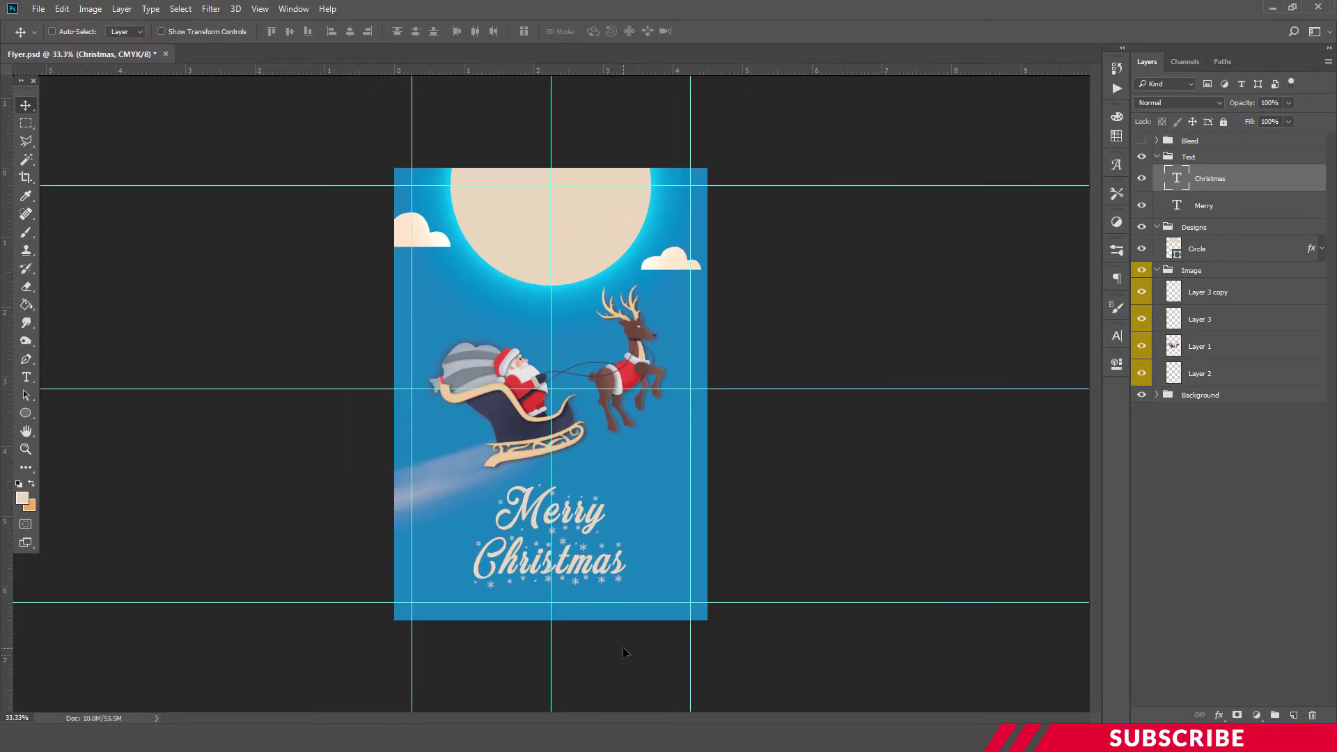
key("ctrl+plus")
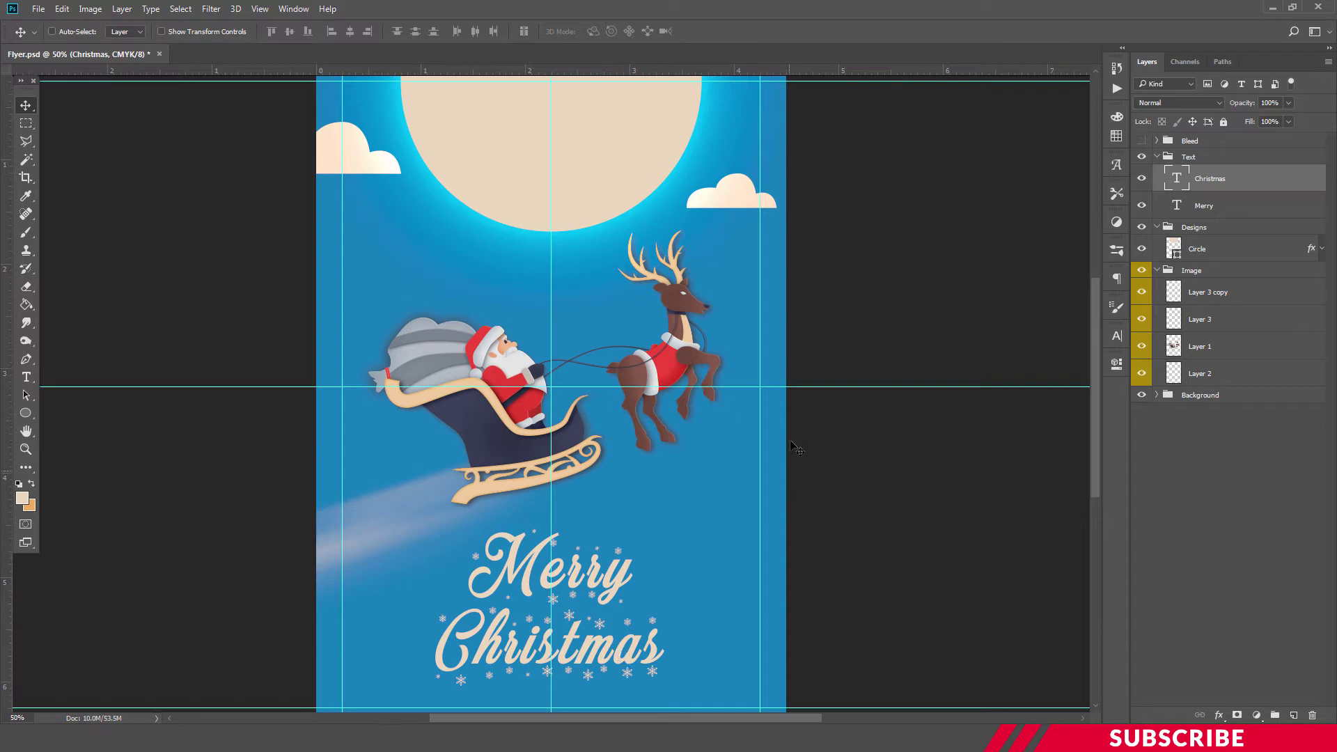
left_click(1158, 271)
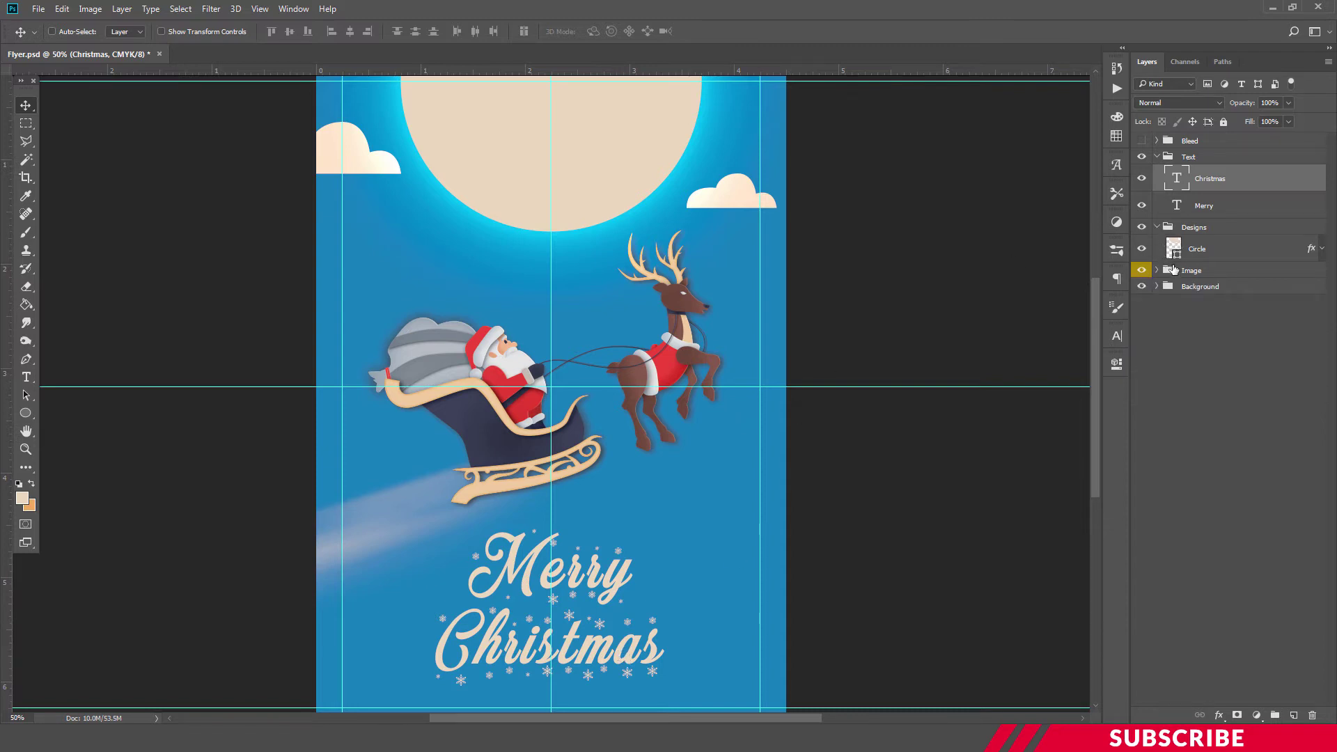
left_click(1222, 252)
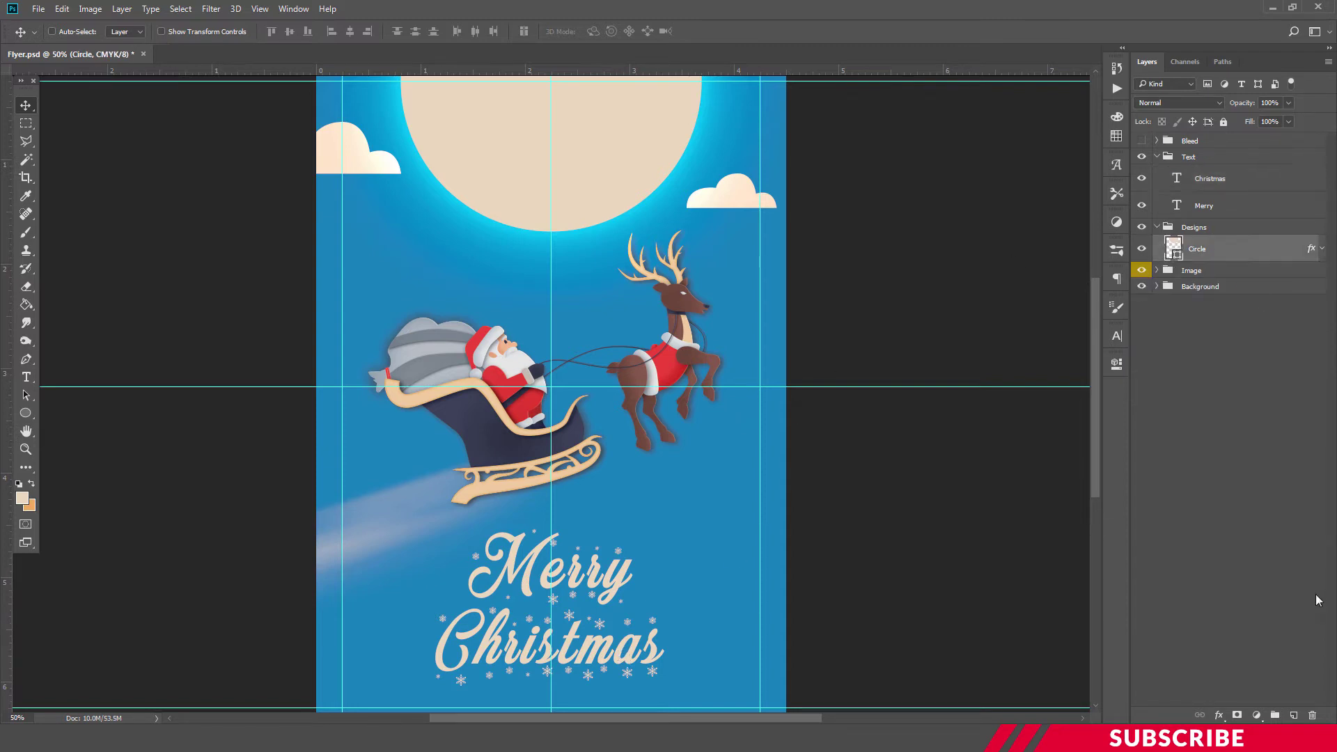
left_click(1293, 716)
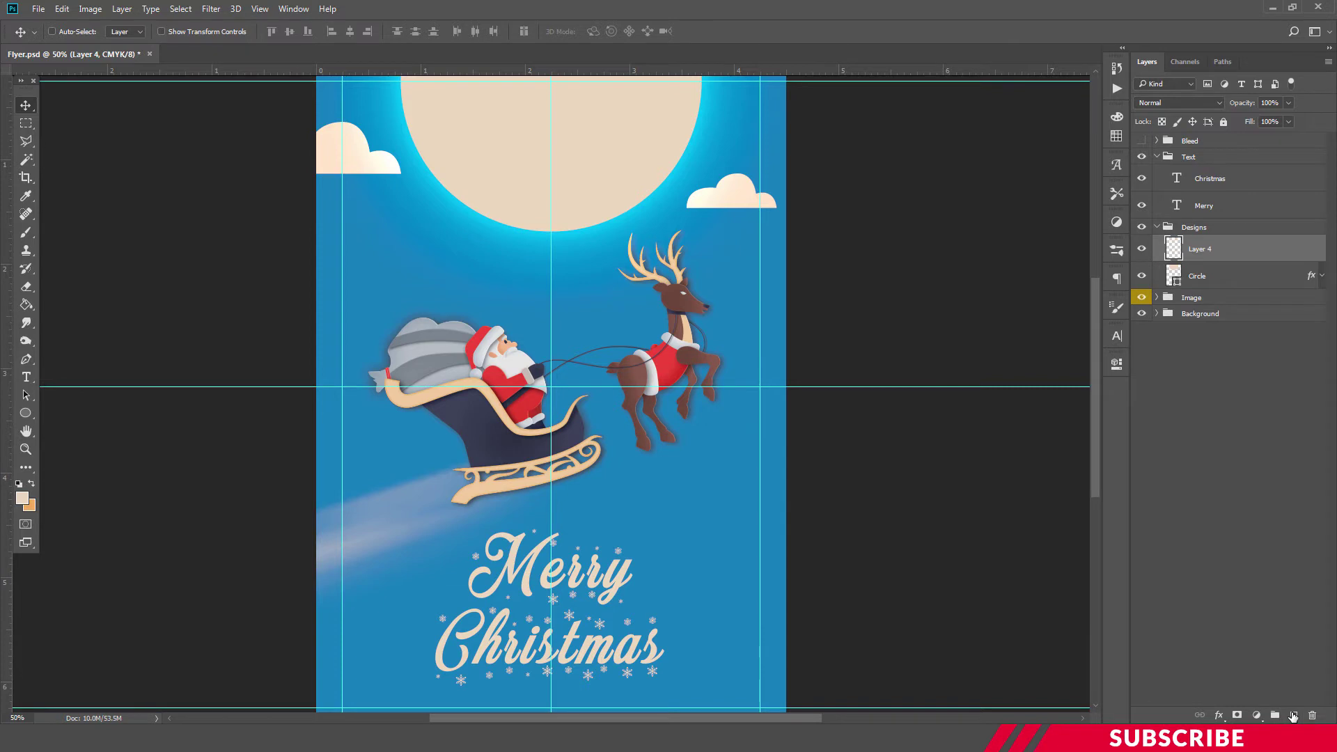
left_click(21, 497)
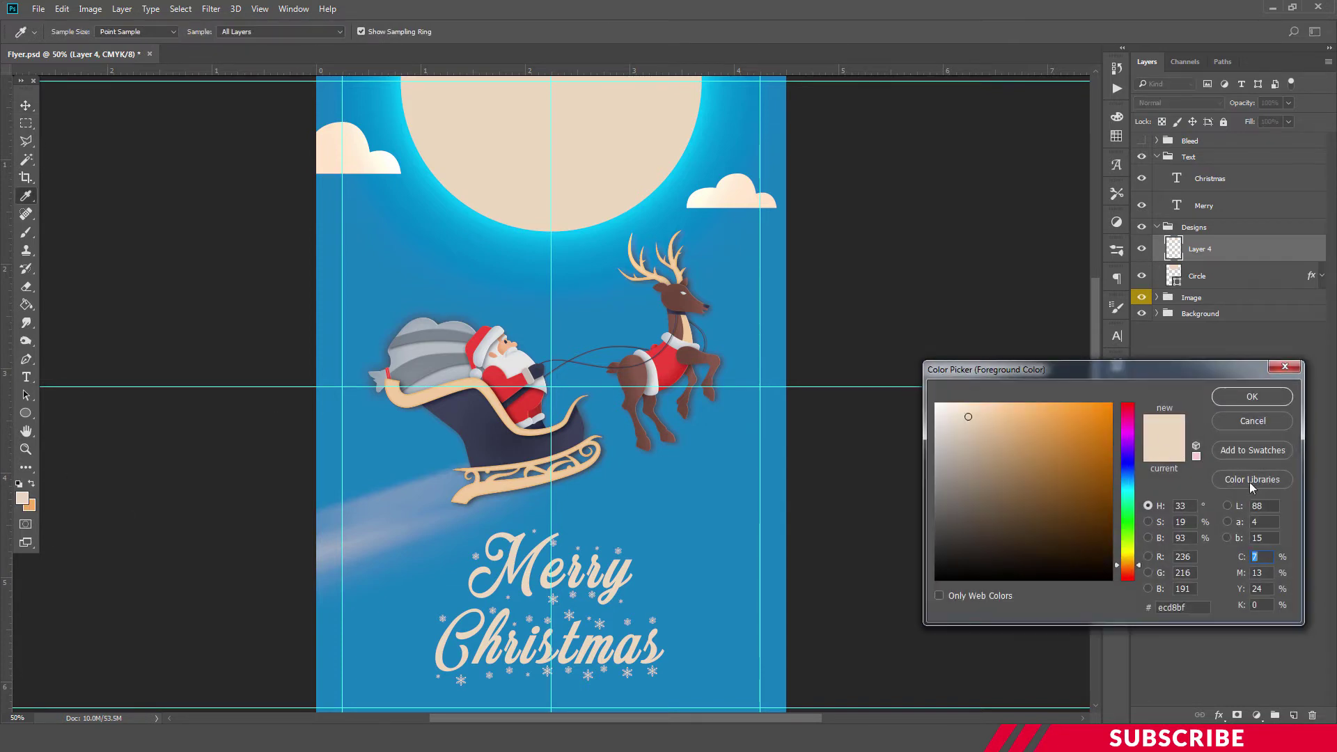
left_click(1248, 398)
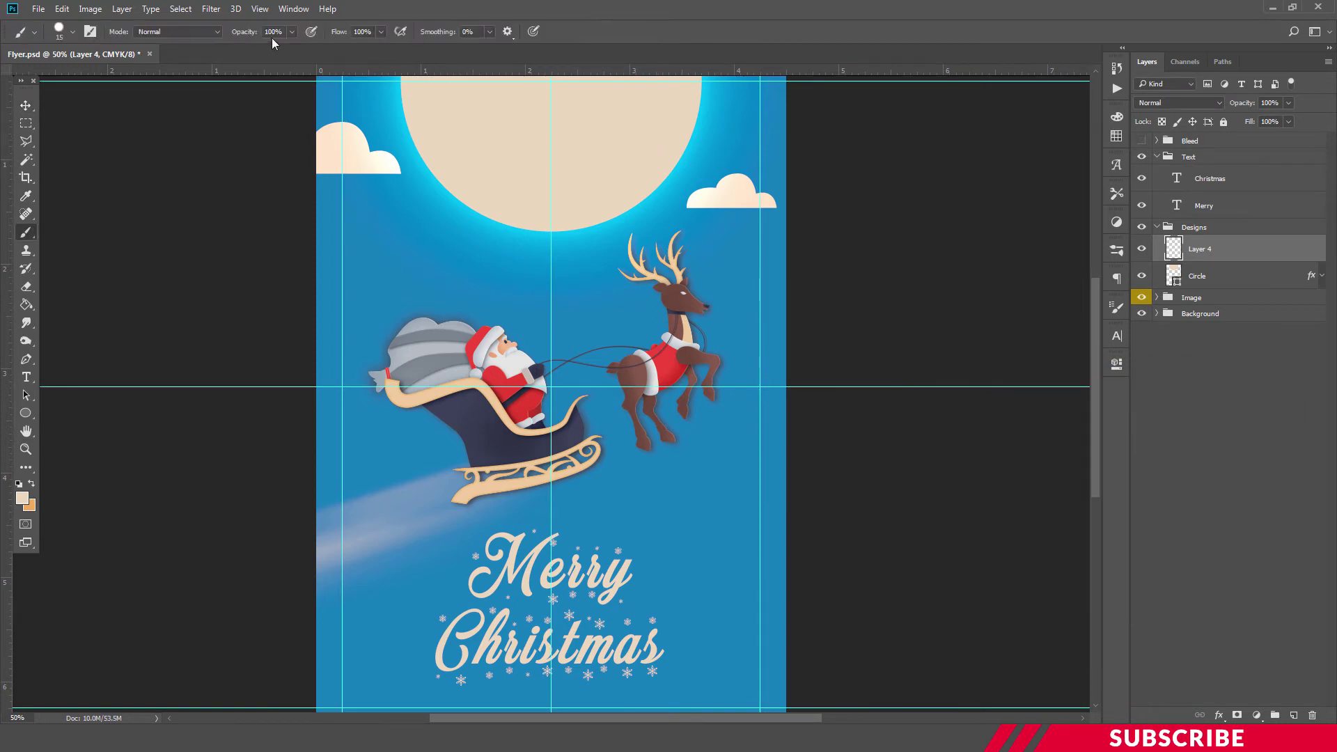
- Scatter small snow dots across the blue background on the new layer with a 15 px hard round brush at 100% hardness, and hide the guides
left_click(70, 32)
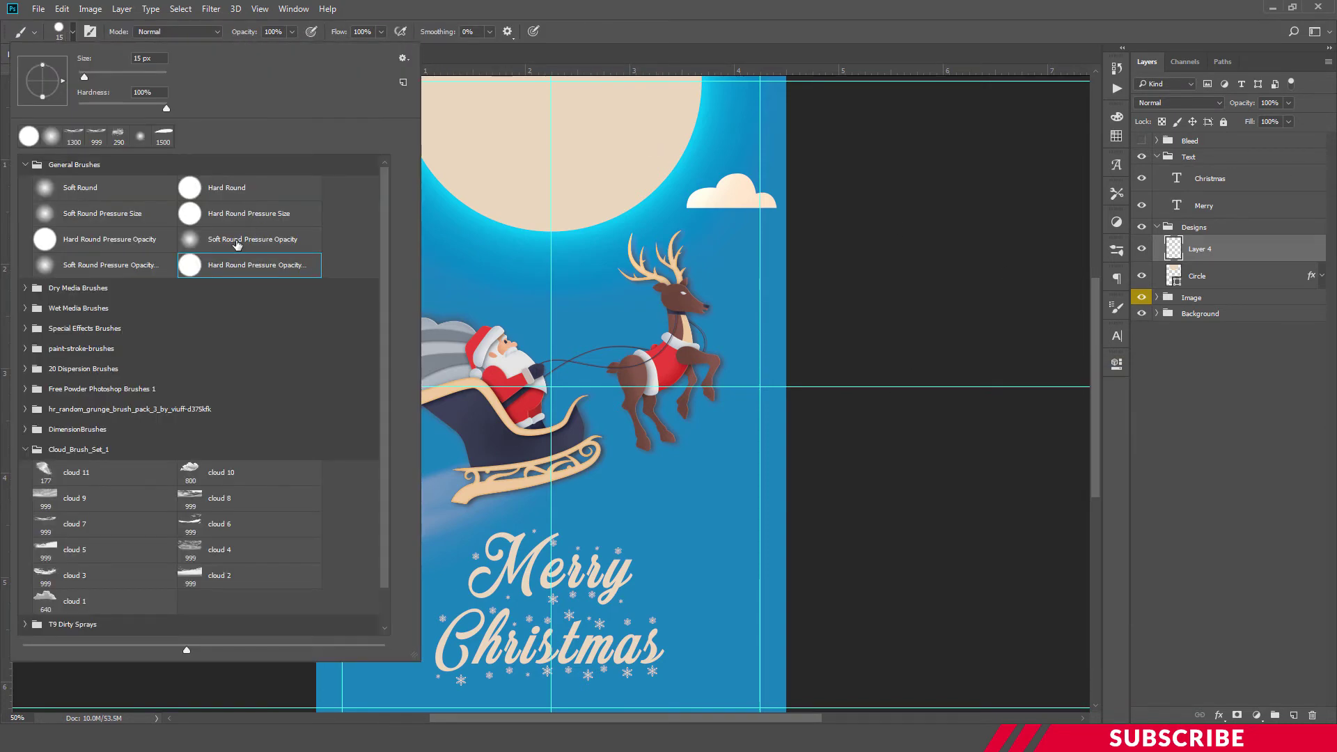
left_click(159, 59)
key("Return")
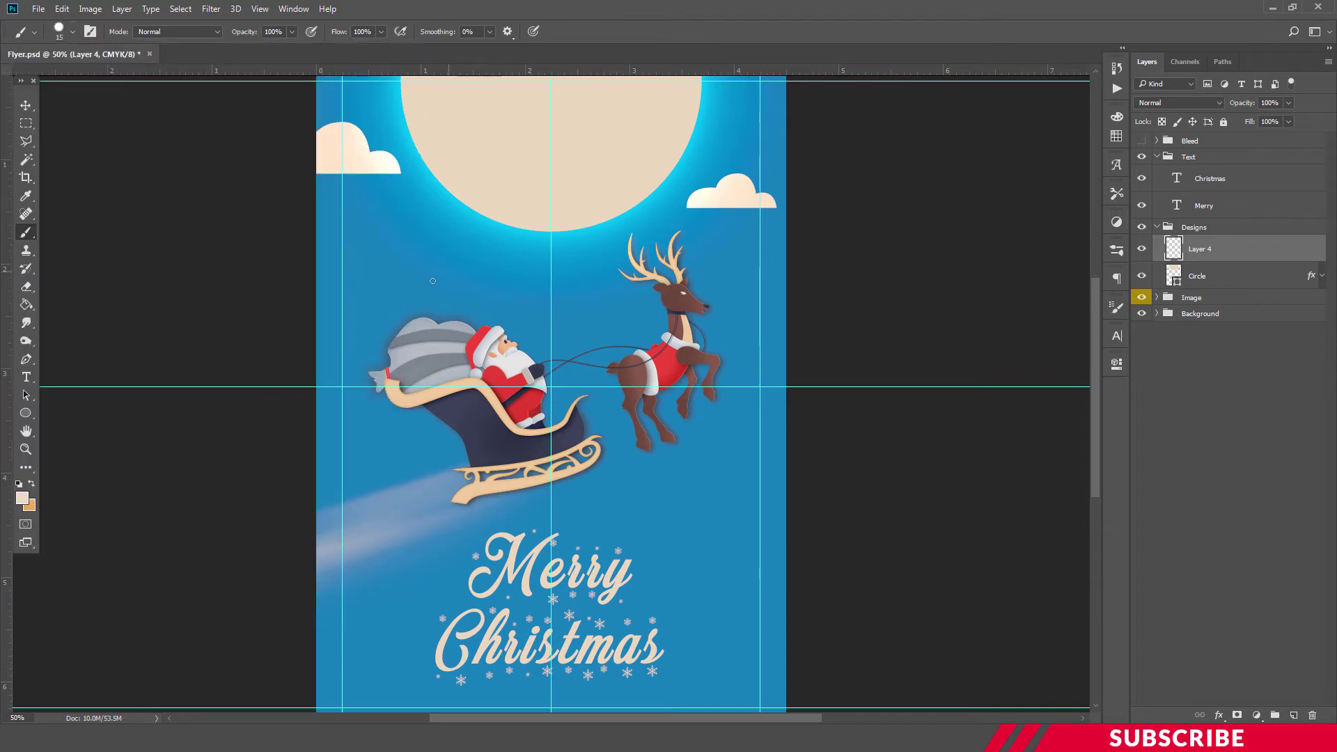
key("ctrl+minus")
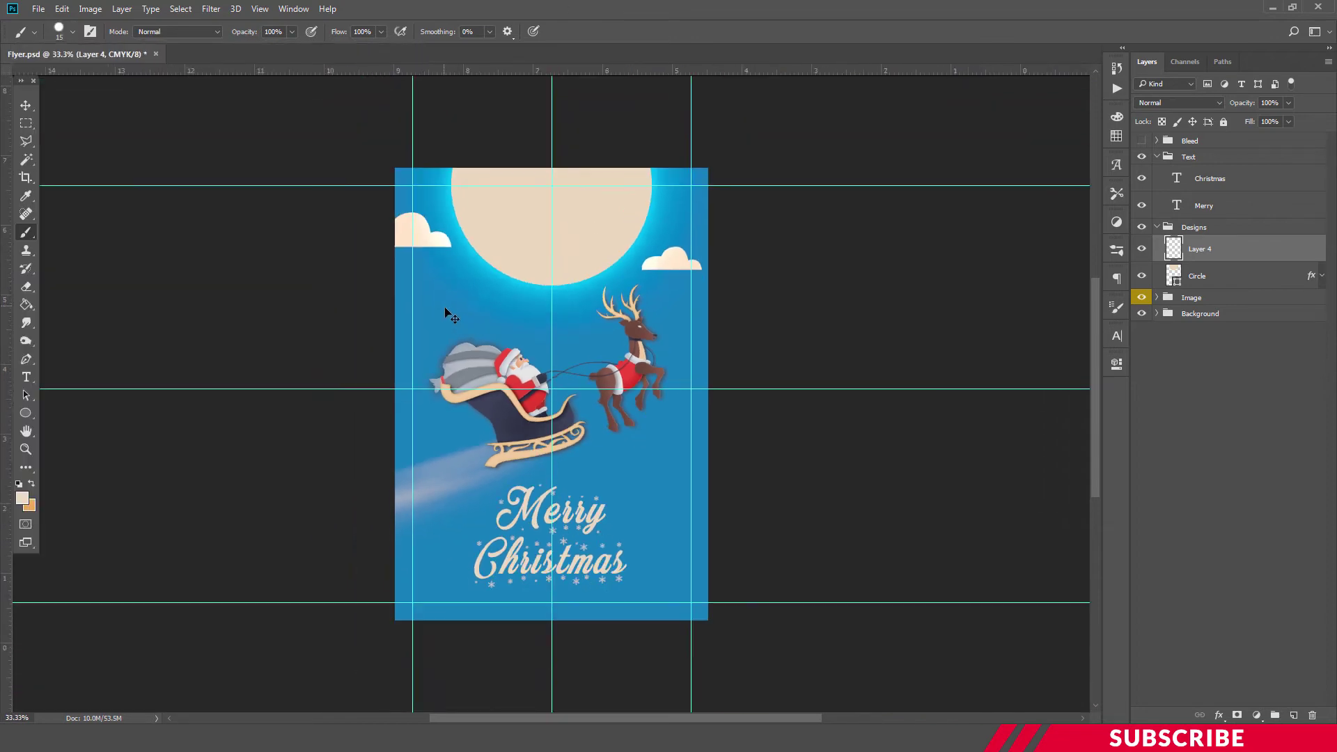
key("ctrl+plus")
key("ctrl+minus")
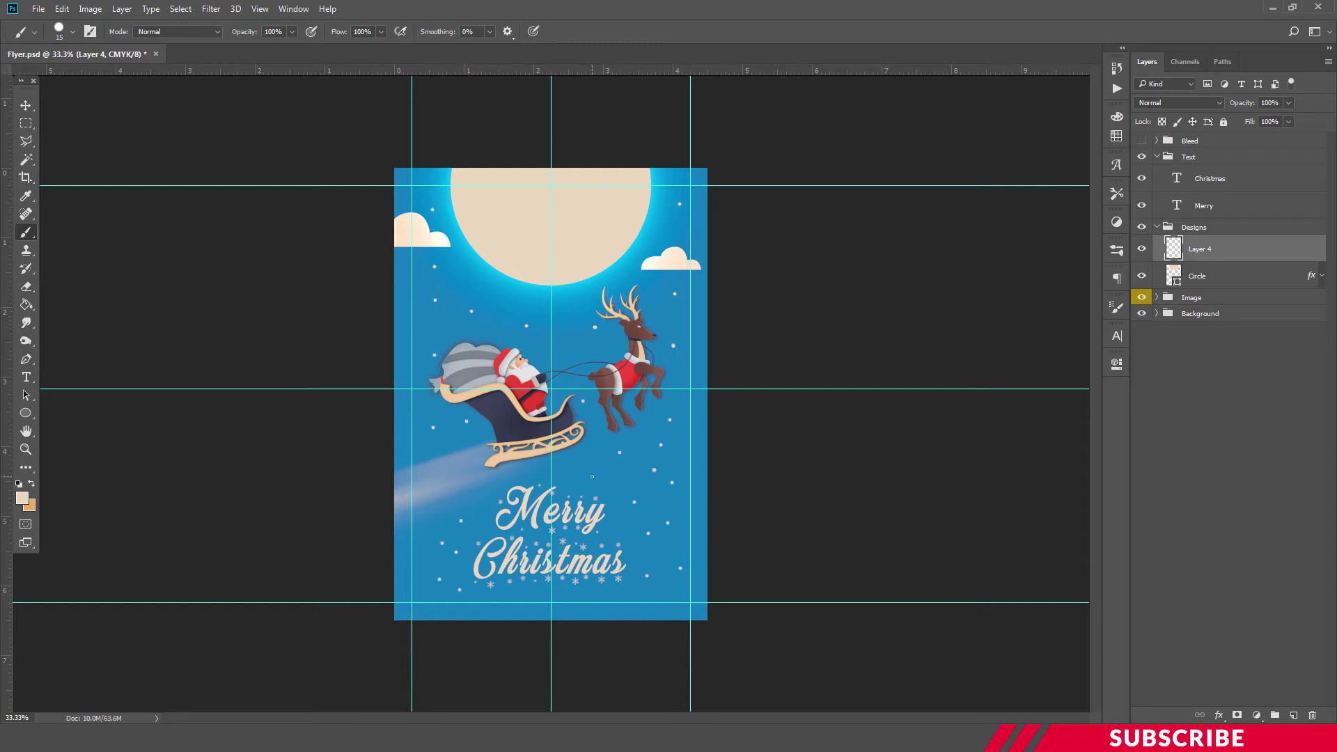
key("ctrl+semicolon")
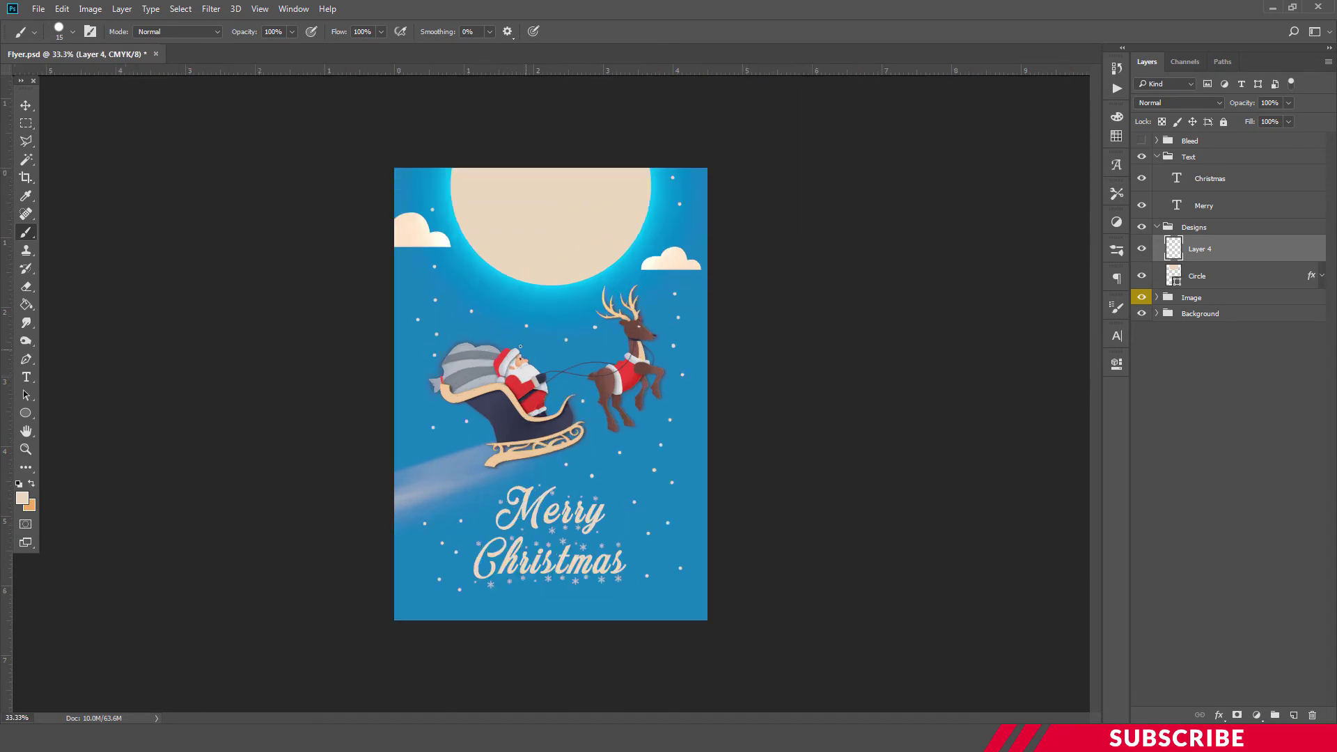